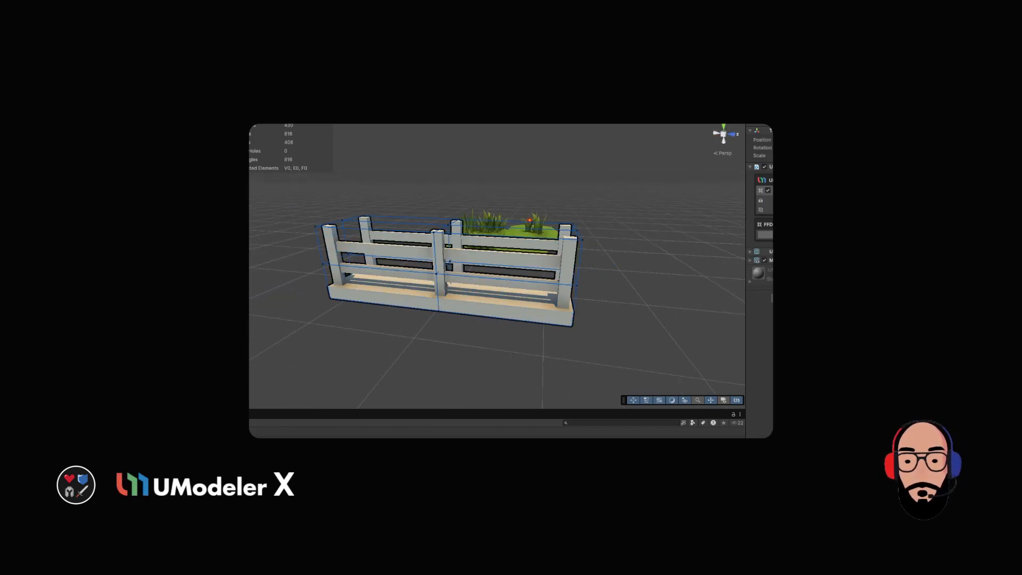
Arch the fenced bridge by raising the middle control points of its FFD lattice
{"action": "left_click_drag", "start_coordinate": [421, 296], "coordinate": [457, 274], "text": "alt"}
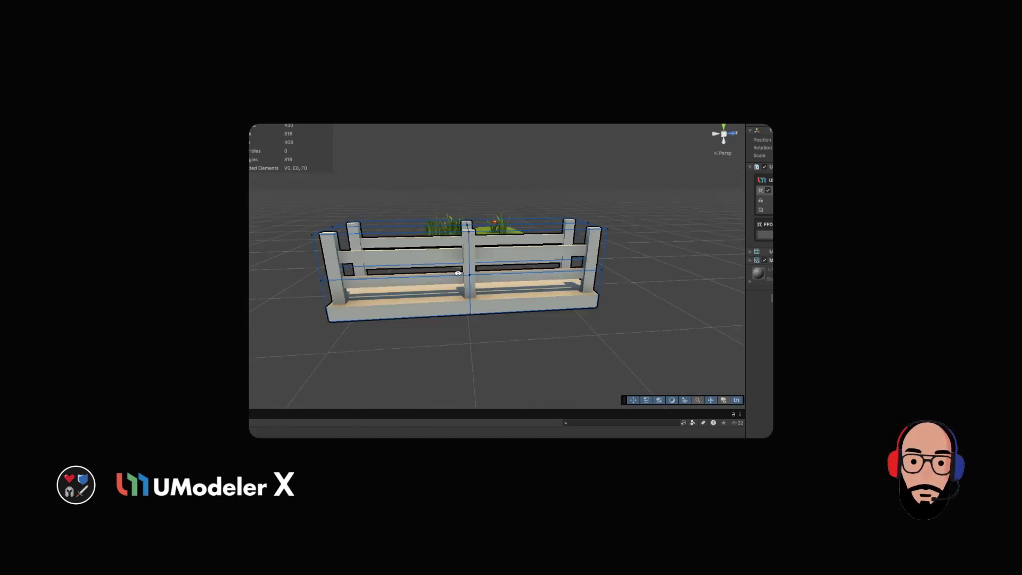
{"action": "left_click_drag", "start_coordinate": [450, 202], "coordinate": [485, 333]}
{"action": "left_click_drag", "start_coordinate": [463, 250], "coordinate": [533, 277], "text": "alt"}
{"action": "scroll", "coordinate": [593, 305], "scroll_direction": "up", "scroll_amount": 3}
{"action": "left_click_drag", "start_coordinate": [593, 307], "coordinate": [475, 291], "text": "alt"}
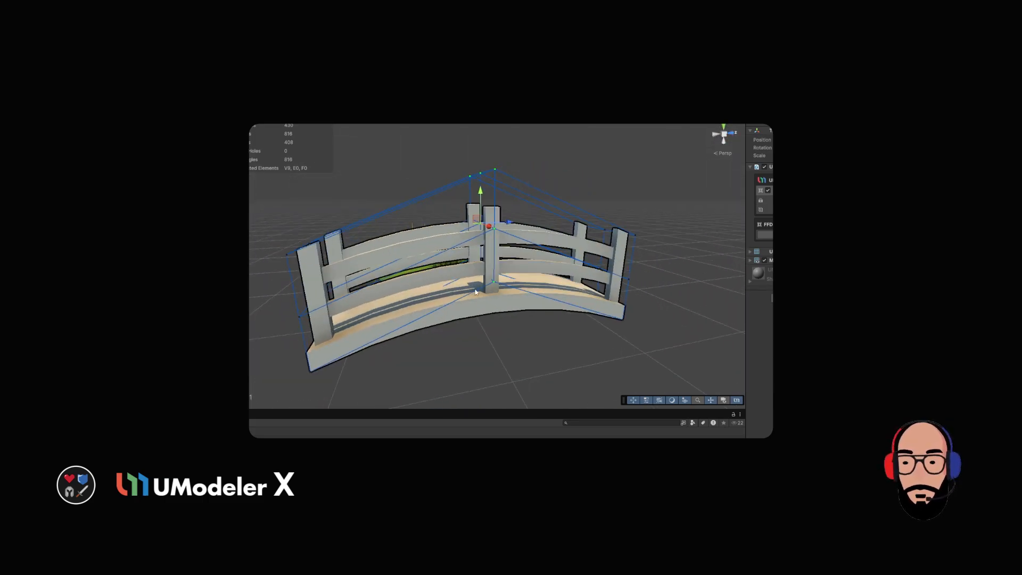
{"action": "left_click_drag", "start_coordinate": [485, 241], "coordinate": [565, 256], "text": "alt"}
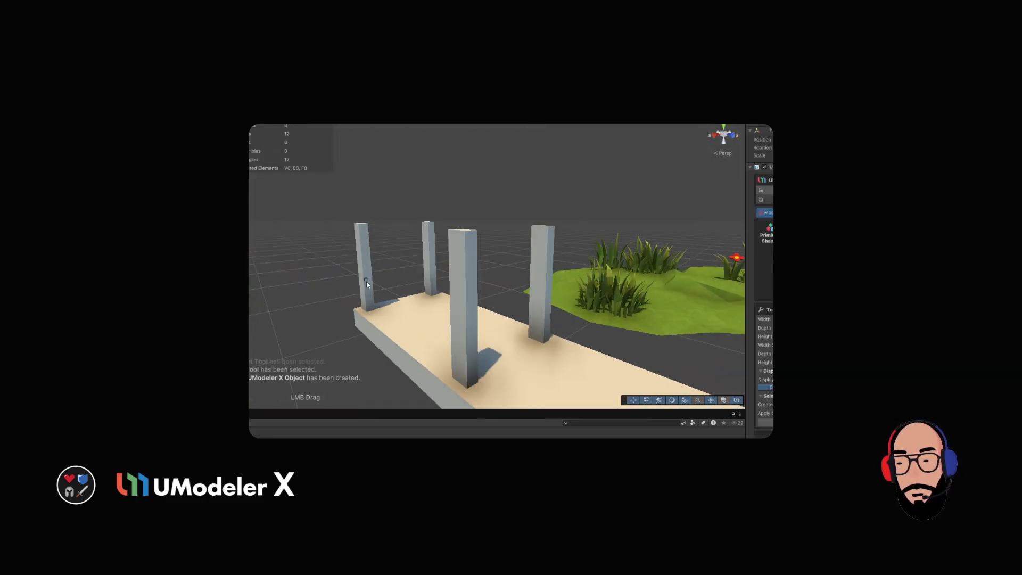
Complete the six posts along both sides of the deck and join them with a low horizontal rail
{"action": "scroll", "coordinate": [525, 330], "scroll_direction": "down", "scroll_amount": 2}
{"action": "scroll", "coordinate": [526, 329], "scroll_direction": "down", "scroll_amount": 3}
{"action": "left_click_drag", "start_coordinate": [526, 330], "coordinate": [512, 298], "text": "alt"}
{"action": "scroll", "coordinate": [511, 298], "scroll_direction": "up", "scroll_amount": 2}
{"action": "left_click", "coordinate": [445, 199]}
{"action": "left_click_drag", "start_coordinate": [405, 255], "coordinate": [527, 219], "text": "alt"}
{"action": "left_click", "coordinate": [472, 256]}
{"action": "left_click", "coordinate": [498, 284]}
{"action": "scroll", "coordinate": [527, 219], "scroll_direction": "down", "scroll_amount": 3}
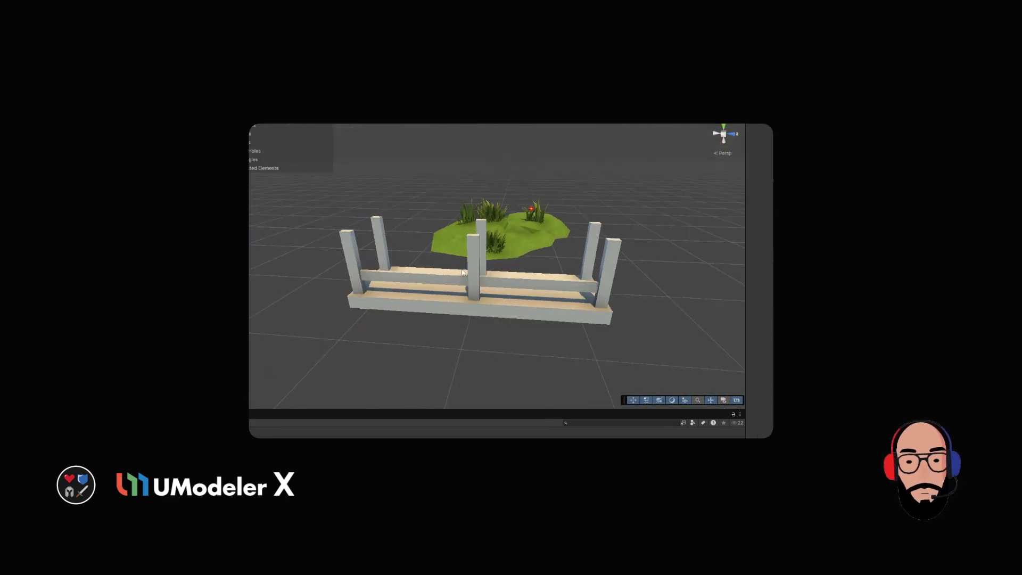
Deform the finished fenced bridge into a wave shape by moving control points of a denser FFD lattice
{"action": "left_click", "coordinate": [426, 277]}
{"action": "scroll", "coordinate": [547, 276], "scroll_direction": "down", "scroll_amount": 2}
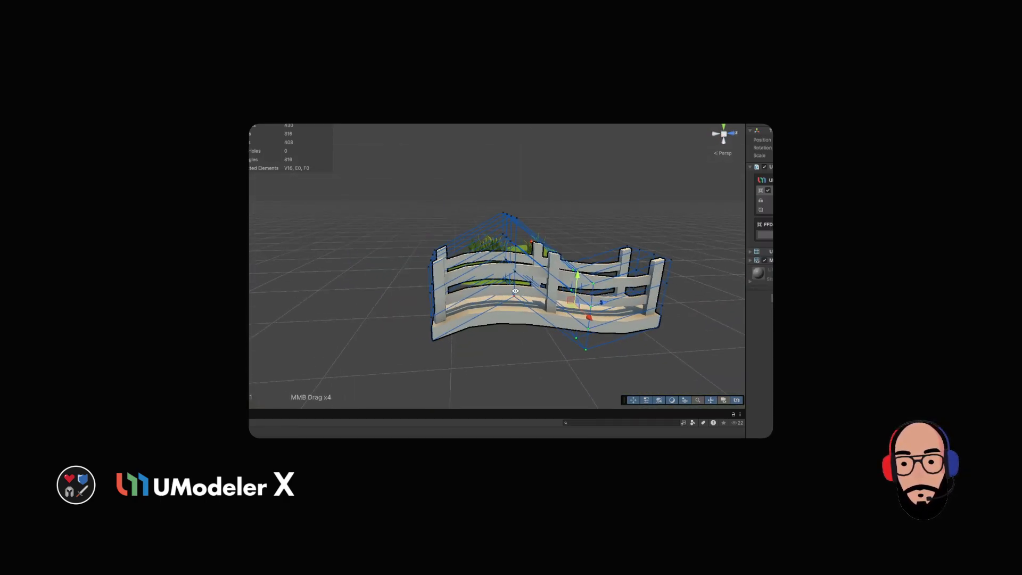
{"action": "left_click_drag", "start_coordinate": [458, 259], "coordinate": [461, 248]}
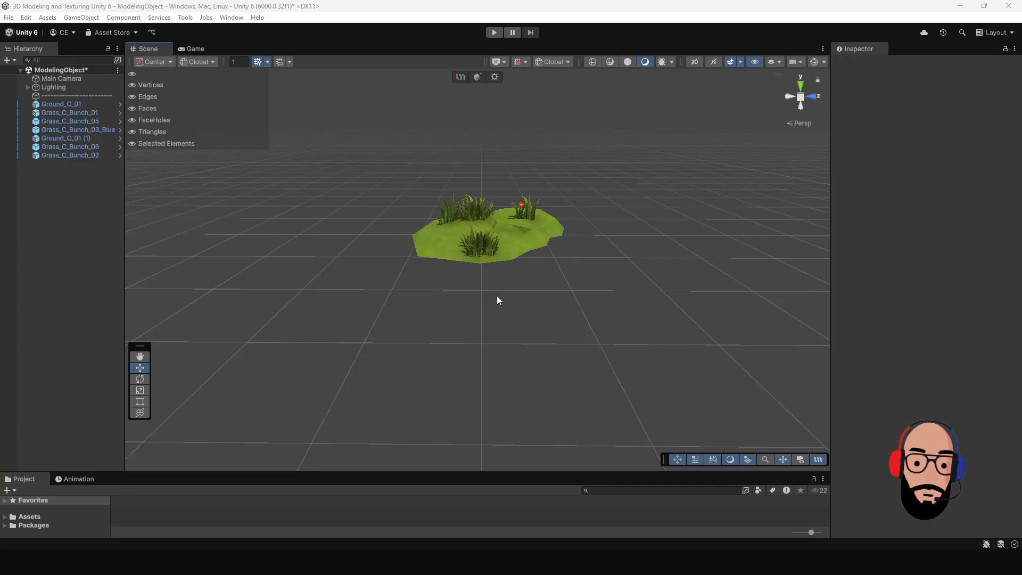
Draw a four-sided Poly Line face on the ground in a new UModeler X object and delete the object
{"action": "mouse_move", "coordinate": [498, 297]}
{"action": "left_mouse_down", "text": "alt"}
{"action": "mouse_move", "coordinate": [639, 297]}
{"action": "mouse_move", "coordinate": [477, 269]}
{"action": "mouse_move", "coordinate": [498, 282]}
{"action": "left_mouse_up", "text": "alt"}
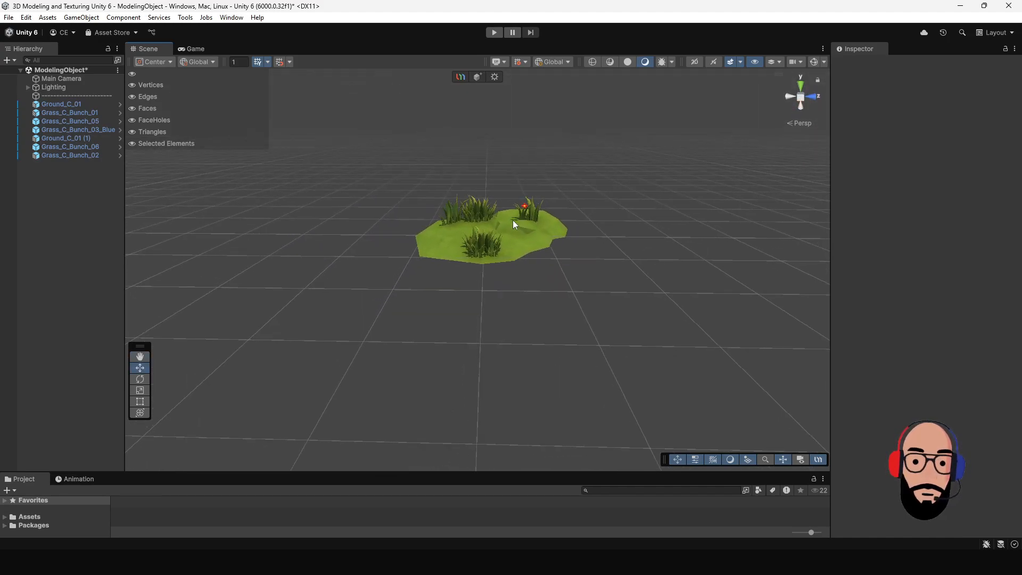
{"action": "left_click", "coordinate": [475, 77]}
{"action": "scroll", "coordinate": [496, 286], "scroll_direction": "up", "scroll_amount": 2}
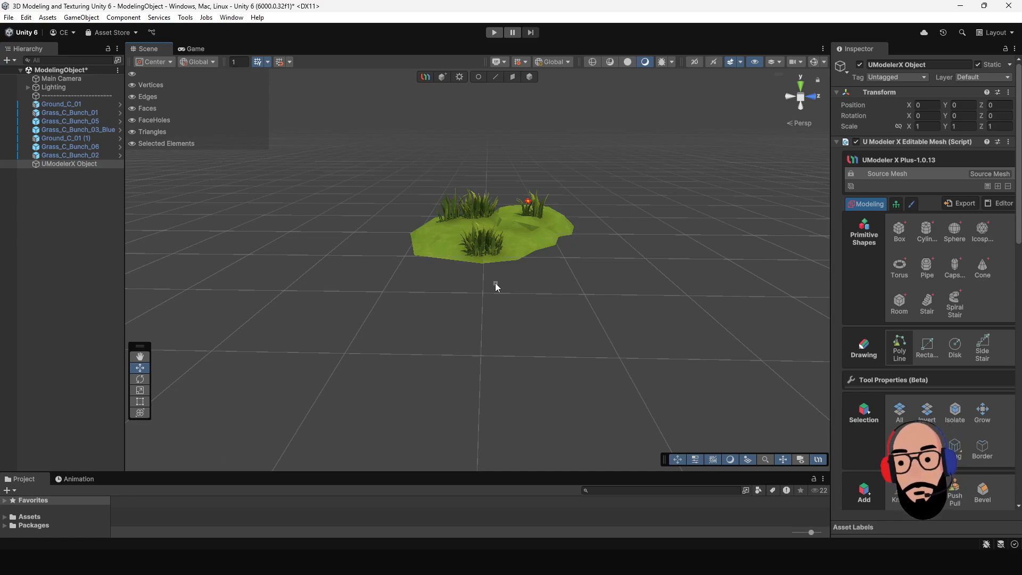
{"action": "scroll", "coordinate": [478, 314], "scroll_direction": "up", "scroll_amount": 1}
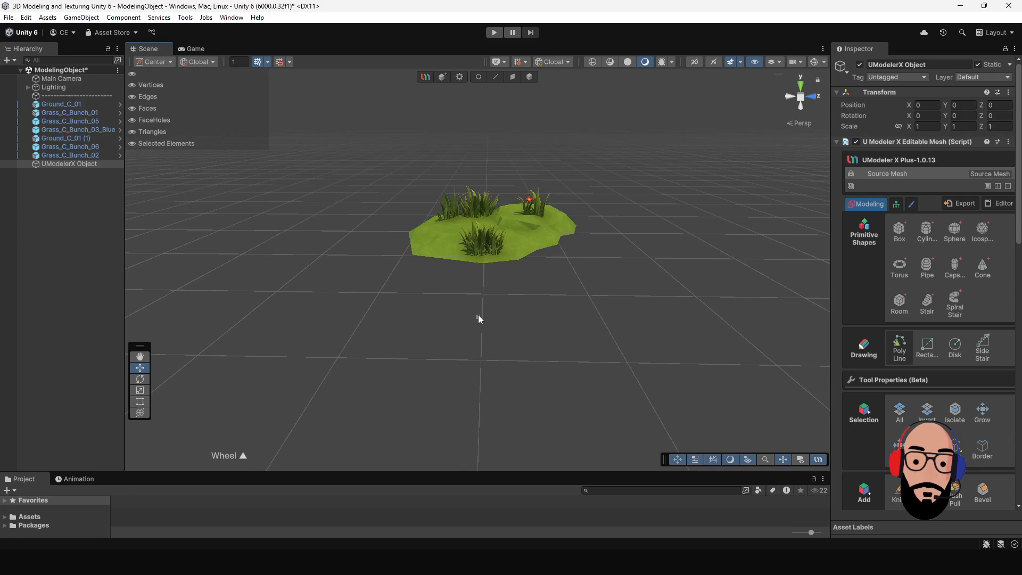
{"action": "left_click_drag", "start_coordinate": [484, 291], "coordinate": [453, 299], "text": "alt"}
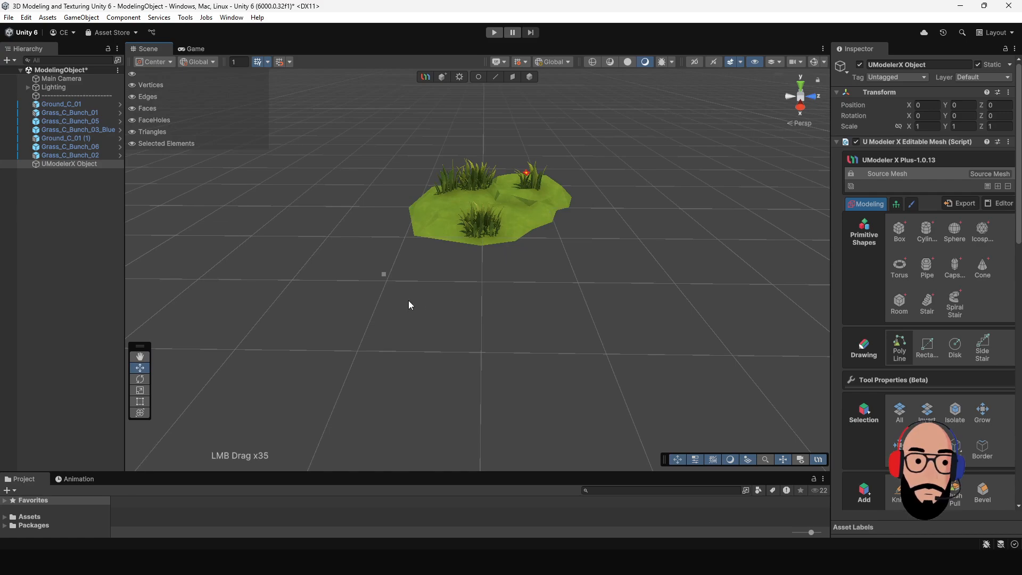
{"action": "left_click", "coordinate": [363, 333]}
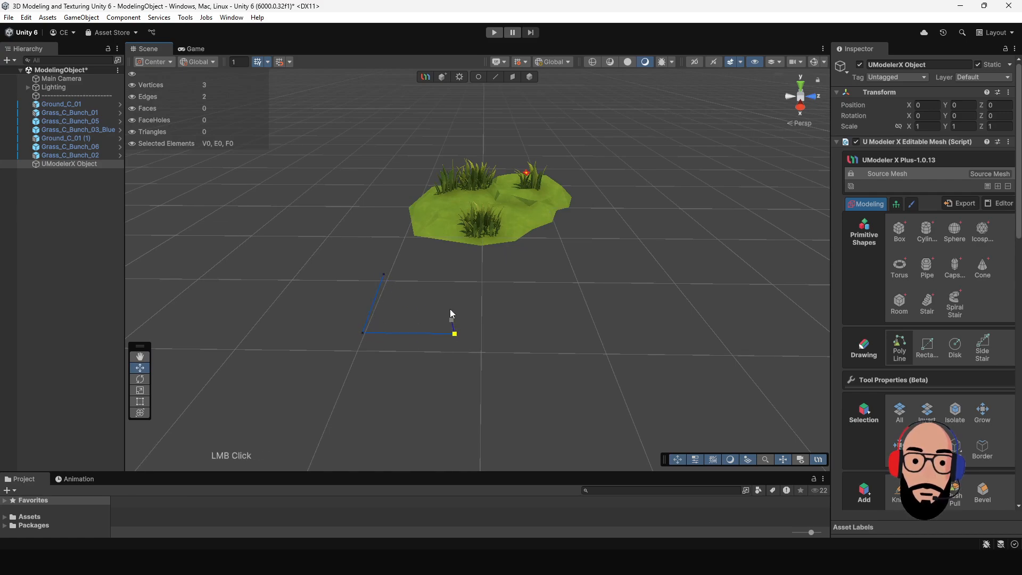
{"action": "left_click", "coordinate": [386, 276]}
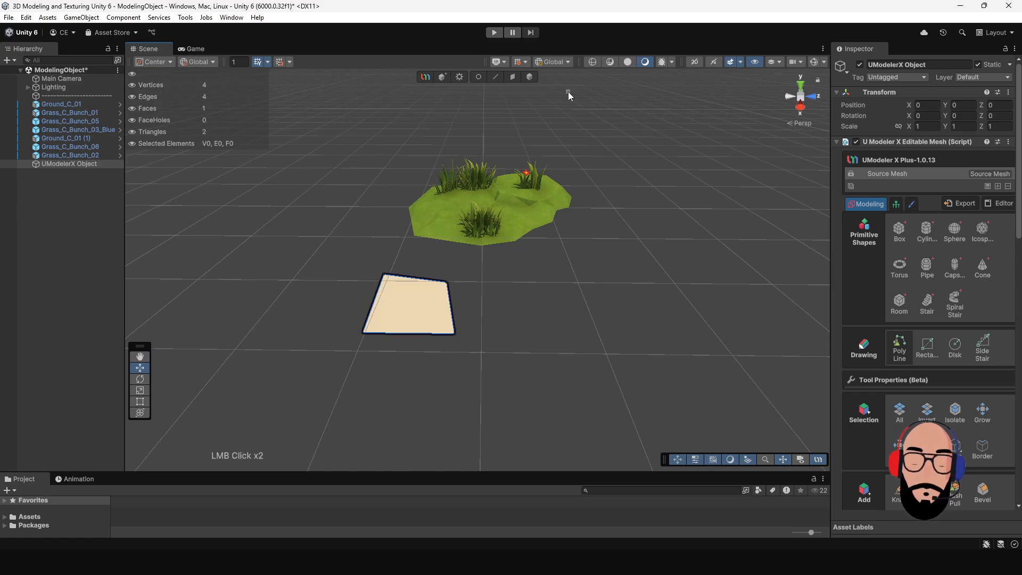
{"action": "left_click", "coordinate": [530, 78]}
{"action": "key", "text": "Delete"}
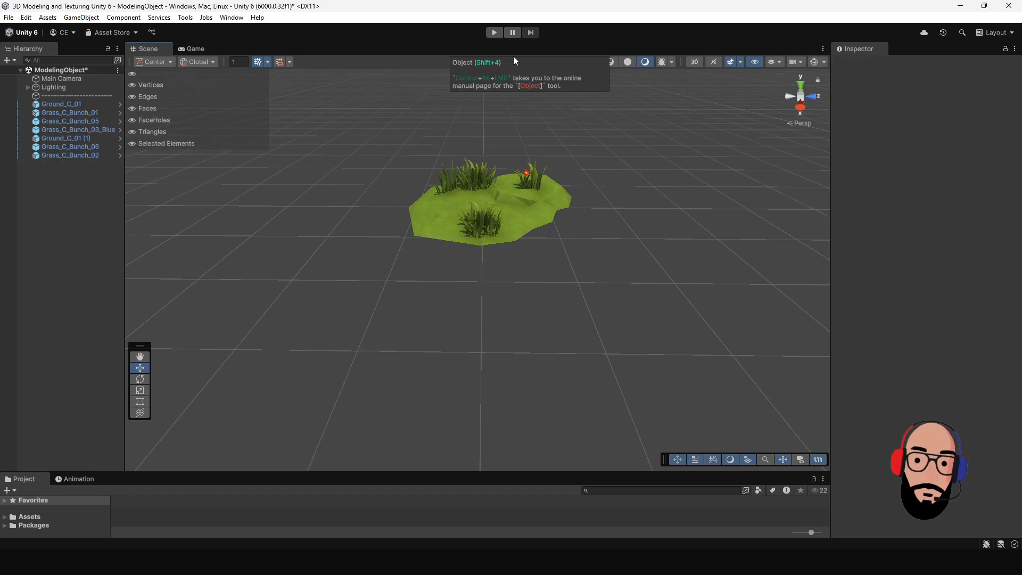
Create a flat box about 0.70 wide, 2.42 deep and 0.14 high on the ground in front of the grass patch
{"action": "left_click", "coordinate": [899, 230]}
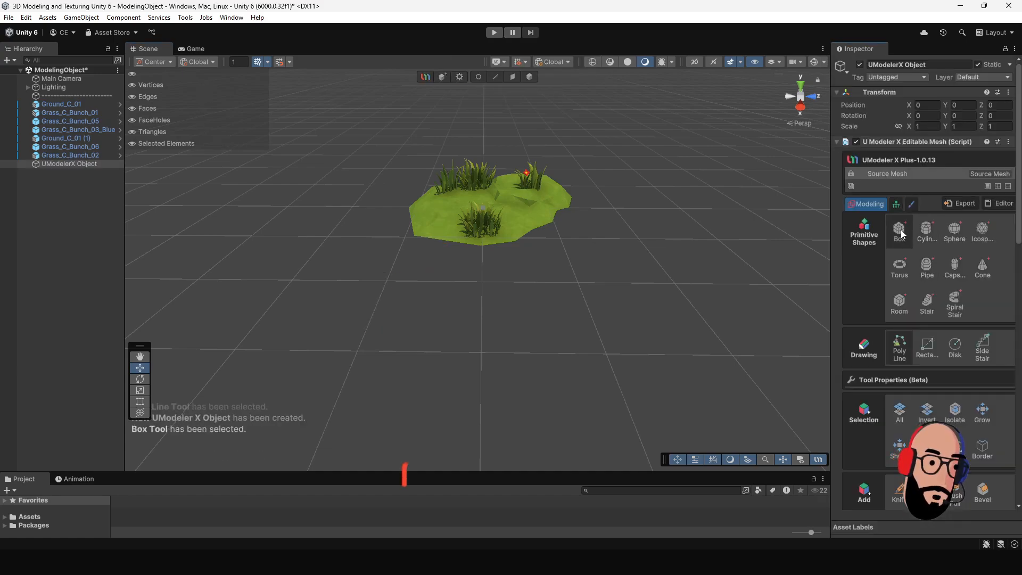
{"action": "left_click_drag", "start_coordinate": [372, 276], "coordinate": [616, 308]}
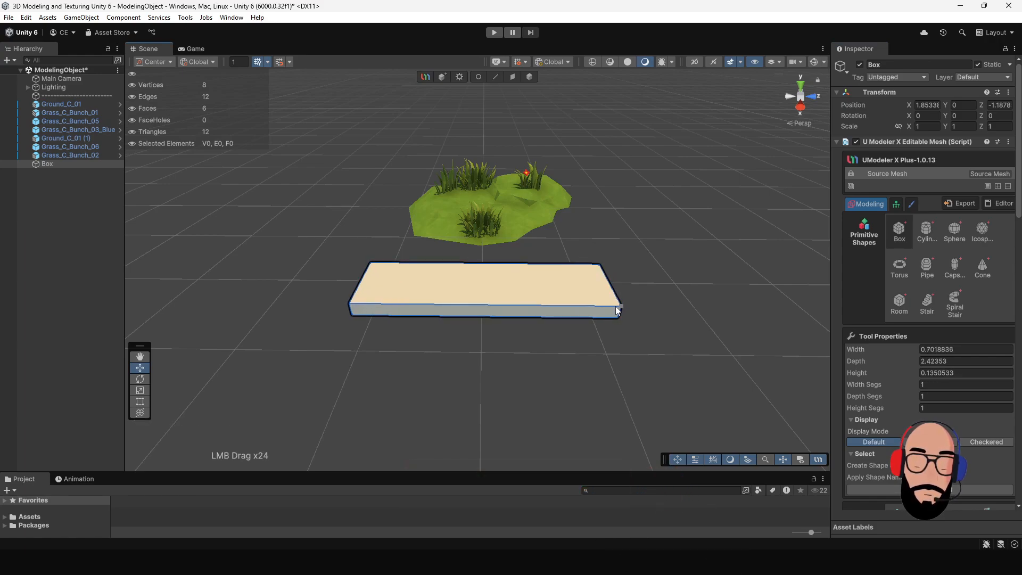
{"action": "left_click_drag", "start_coordinate": [446, 312], "coordinate": [565, 301], "text": "alt"}
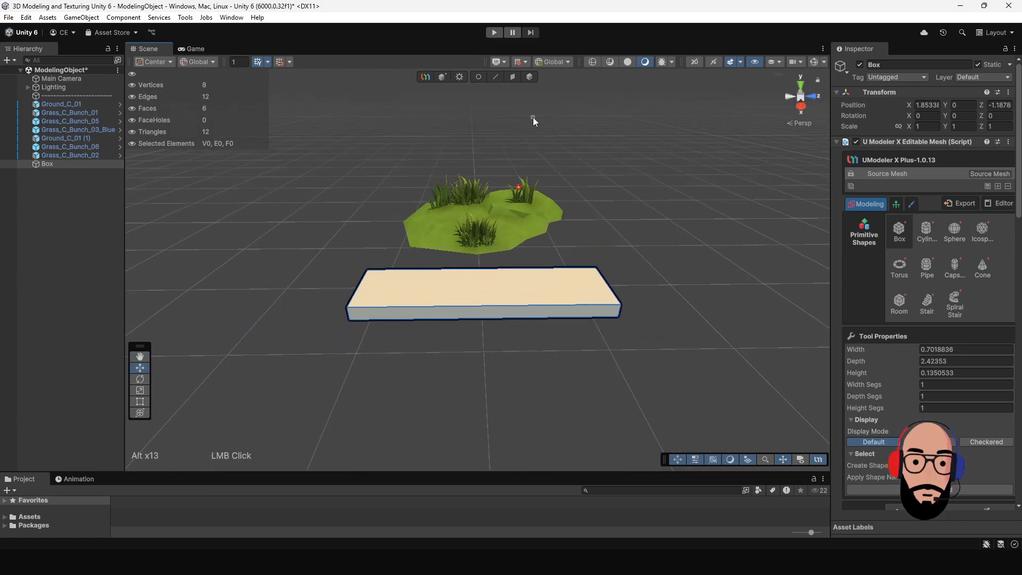
{"action": "left_click", "coordinate": [529, 78]}
{"action": "scroll", "coordinate": [526, 276], "scroll_direction": "up", "scroll_amount": 3}
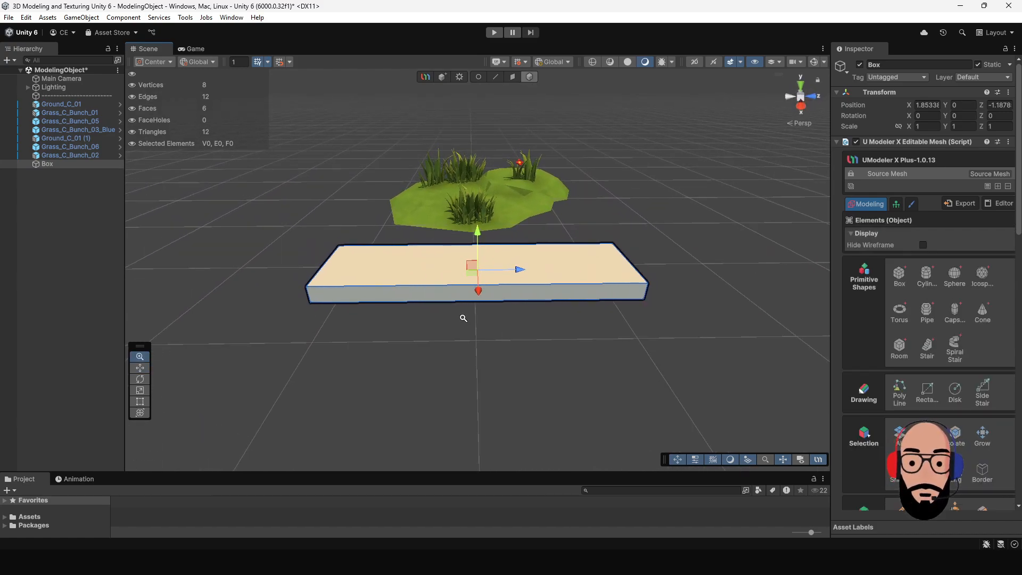
{"action": "left_click_drag", "start_coordinate": [463, 318], "coordinate": [554, 326], "text": "alt"}
{"action": "mouse_move", "coordinate": [453, 298]}
{"action": "left_mouse_down", "text": "alt"}
{"action": "mouse_move", "coordinate": [664, 241]}
{"action": "mouse_move", "coordinate": [445, 300]}
{"action": "left_mouse_up", "text": "alt"}
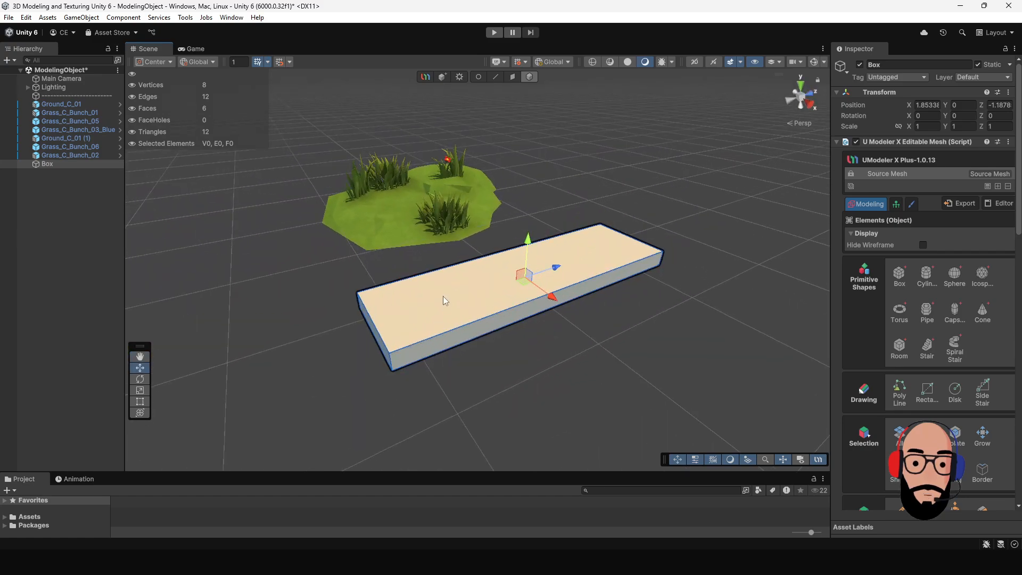
Create a separate box on the deck's front corner as a post, about 0.10 by 0.10 and 0.62 high
{"action": "scroll", "coordinate": [503, 282], "scroll_direction": "up", "scroll_amount": 4}
{"action": "left_click", "coordinate": [86, 239]}
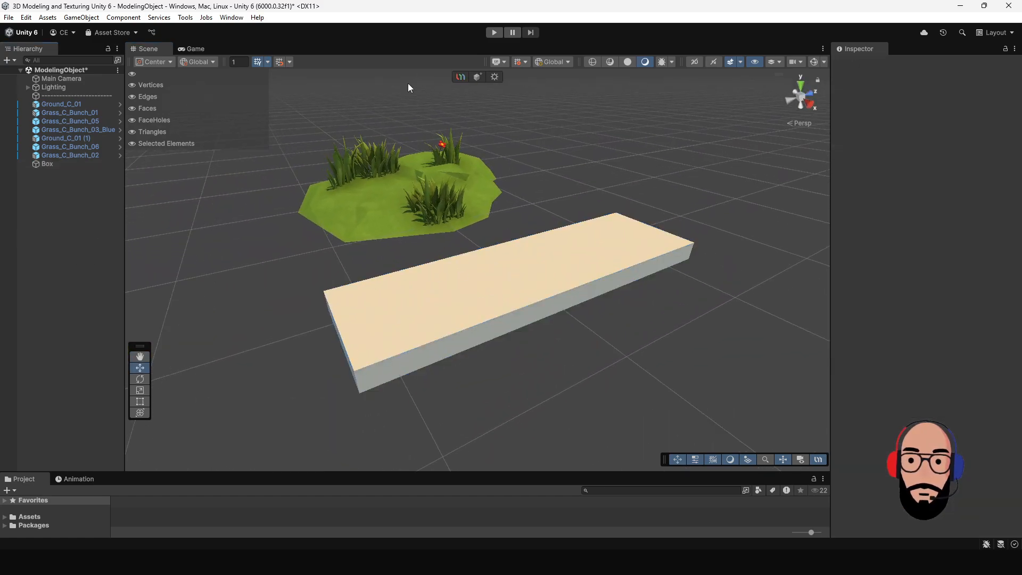
{"action": "left_click", "coordinate": [477, 77]}
{"action": "right_click_drag", "start_coordinate": [497, 237], "coordinate": [389, 317], "text": "alt"}
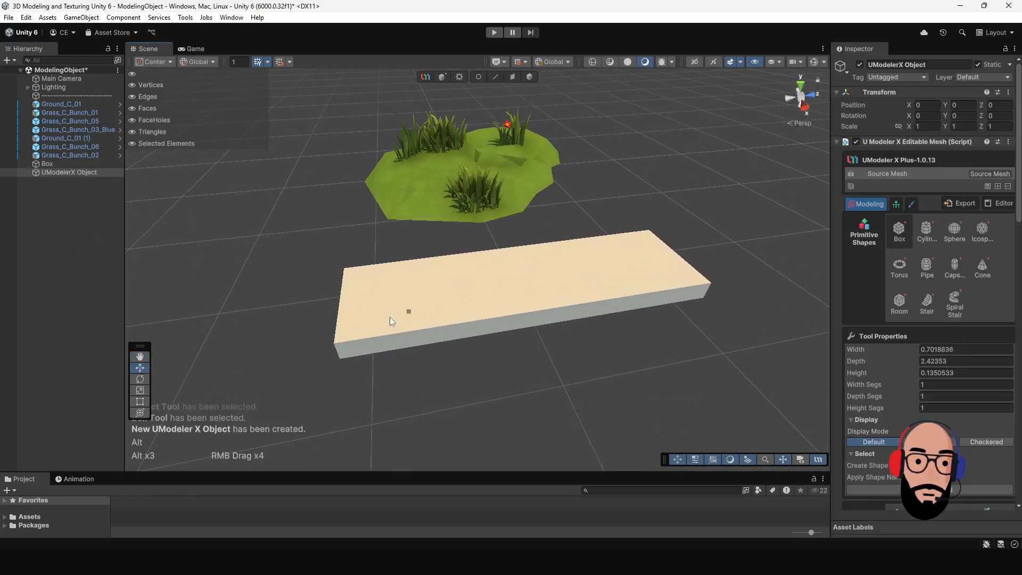
{"action": "left_click_drag", "start_coordinate": [343, 323], "coordinate": [360, 333]}
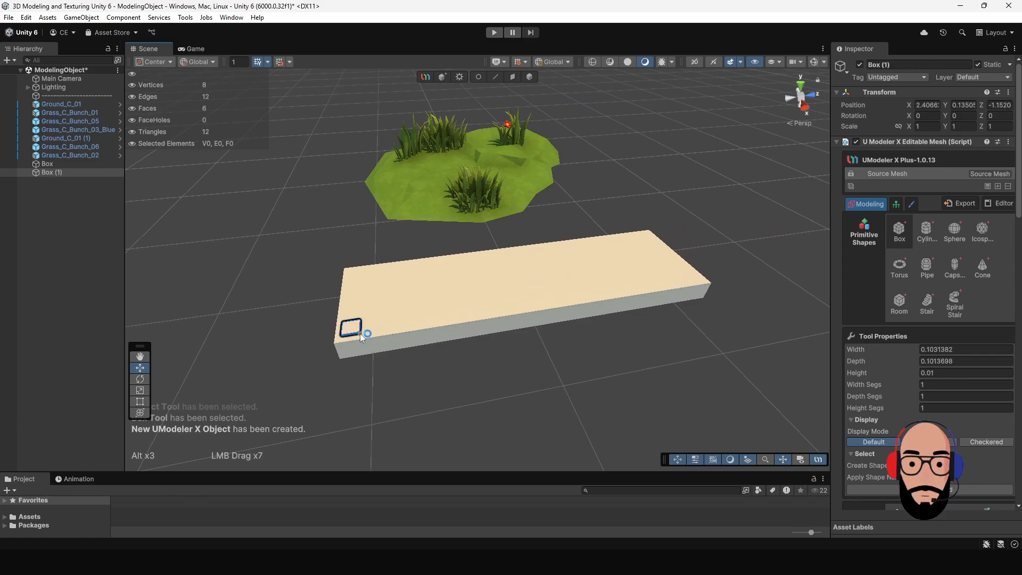
{"action": "left_click", "coordinate": [358, 305]}
{"action": "left_click", "coordinate": [352, 241]}
{"action": "middle_click_drag", "start_coordinate": [418, 267], "coordinate": [479, 268], "text": "alt"}
{"action": "right_click_drag", "start_coordinate": [503, 268], "coordinate": [487, 268], "text": "alt"}
{"action": "left_click_drag", "start_coordinate": [488, 267], "coordinate": [597, 166], "text": "alt"}
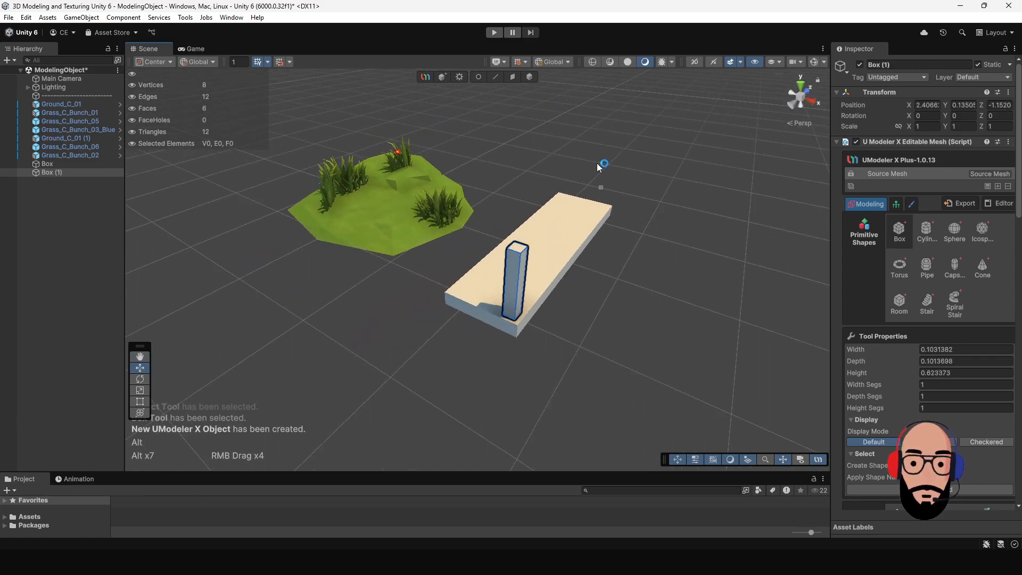
Adjust the post's width by moving its side face that looks towards the grass patch
{"action": "left_click", "coordinate": [513, 76]}
{"action": "left_click_drag", "start_coordinate": [489, 286], "coordinate": [594, 259], "text": "alt"}
{"action": "left_click", "coordinate": [550, 271]}
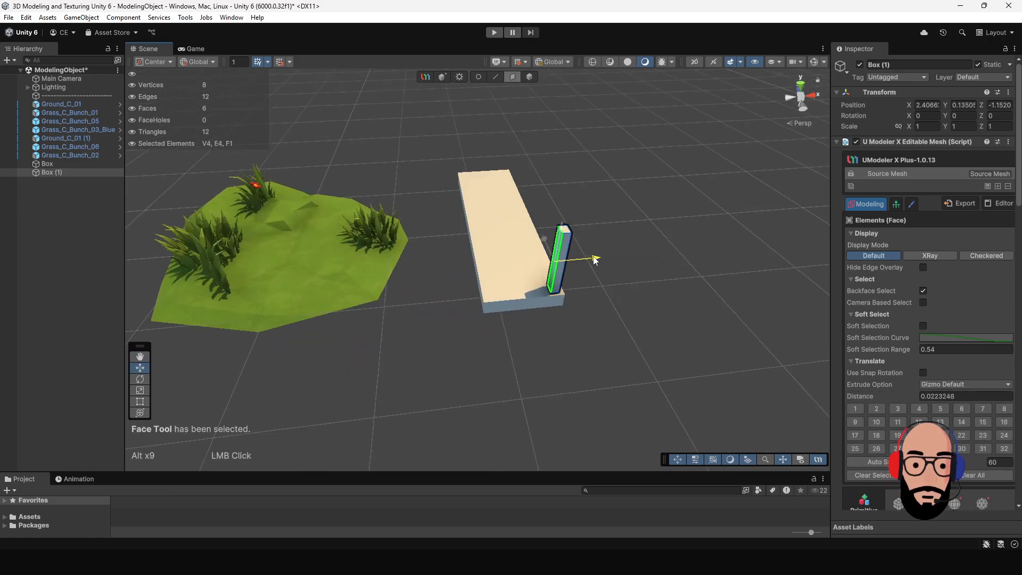
{"action": "key", "text": "f"}
{"action": "left_click_drag", "start_coordinate": [648, 278], "coordinate": [463, 260], "text": "alt"}
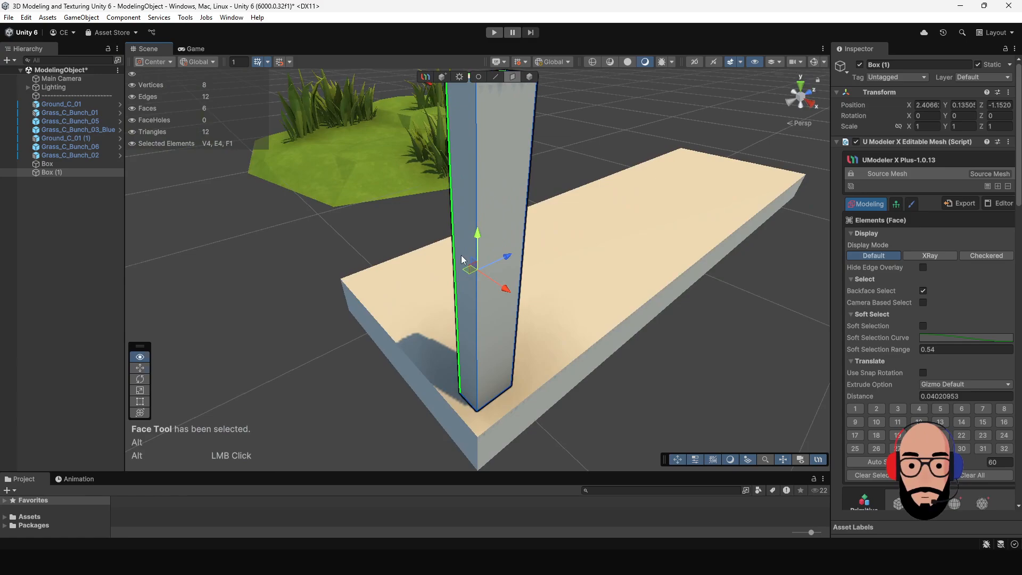
{"action": "right_click_drag", "start_coordinate": [463, 259], "coordinate": [489, 213], "text": "alt"}
{"action": "left_click", "coordinate": [529, 77]}
Add seven horizontal loop cuts along the post's height with a pinch of about -0.07
{"action": "scroll", "coordinate": [958, 266], "scroll_direction": "down", "scroll_amount": 10}
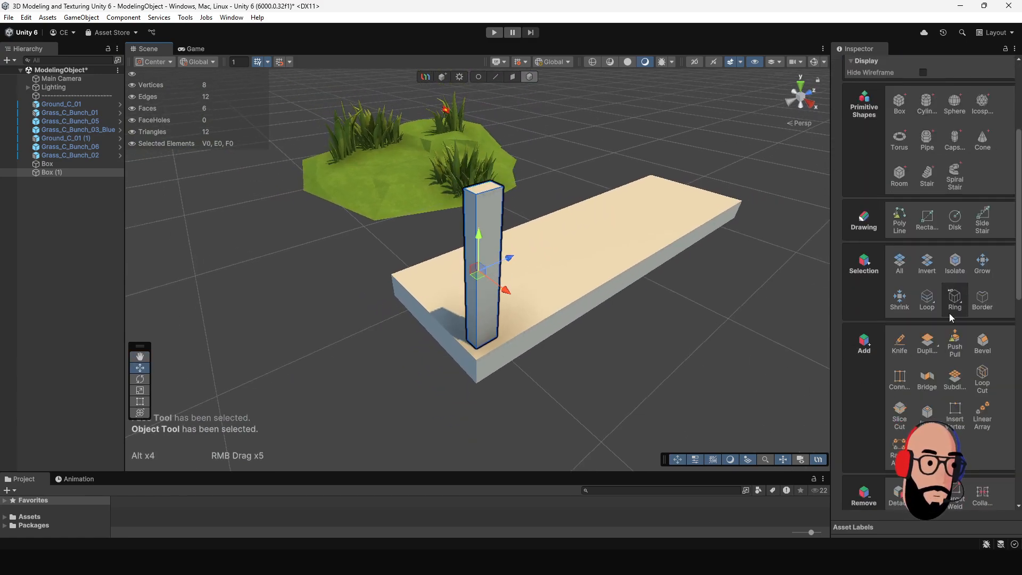
{"action": "left_click", "coordinate": [977, 298]}
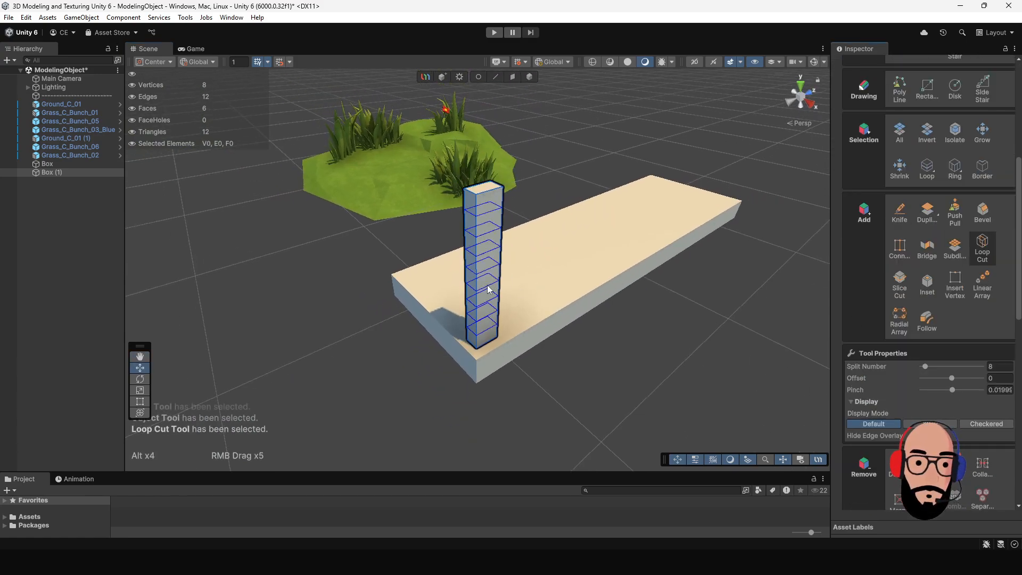
{"action": "scroll", "coordinate": [489, 289], "scroll_direction": "down", "scroll_amount": 2, "text": "shift"}
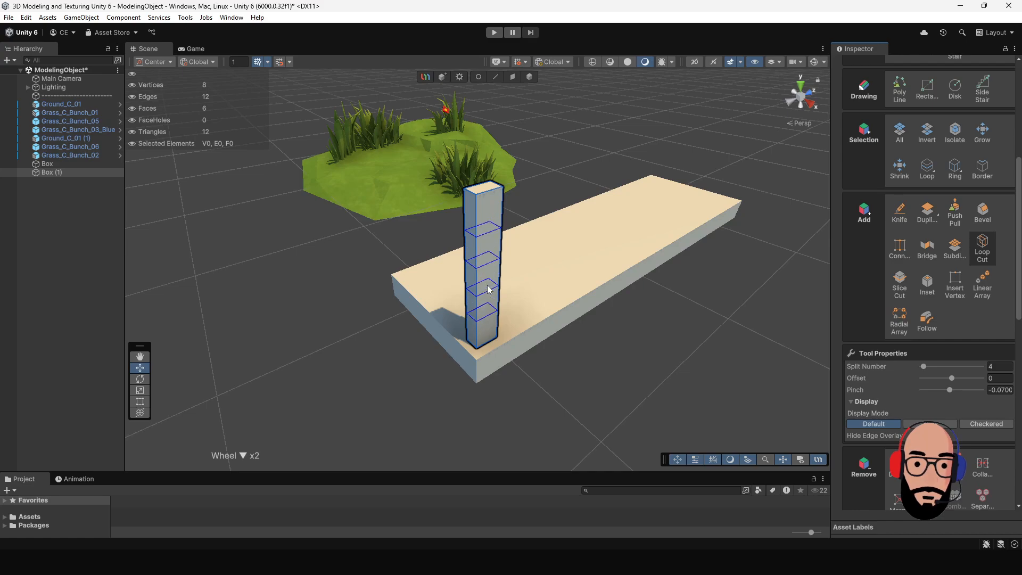
{"action": "scroll", "coordinate": [488, 289], "scroll_direction": "up", "scroll_amount": 3}
{"action": "left_click", "coordinate": [489, 290]}
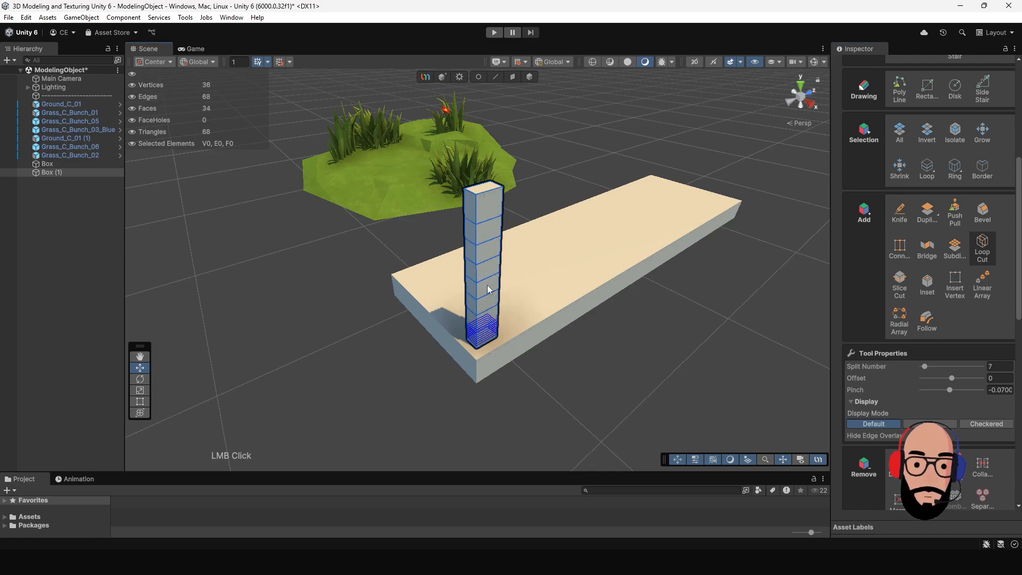
{"action": "left_click_drag", "start_coordinate": [489, 291], "coordinate": [452, 290], "text": "alt"}
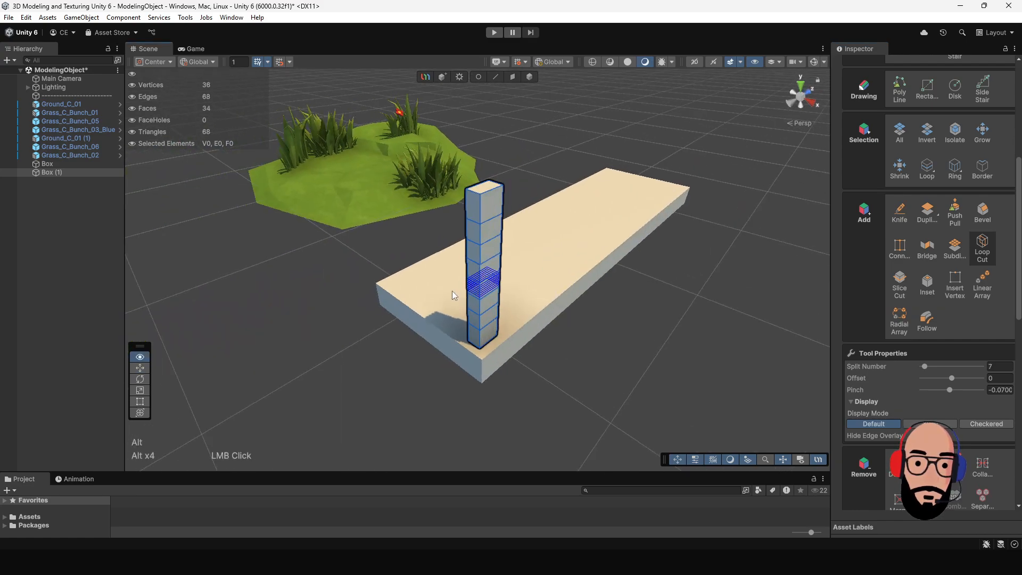
Duplicate the post and move the copy straight across to the opposite long side of the deck
{"action": "left_click", "coordinate": [528, 77]}
{"action": "right_click_drag", "start_coordinate": [588, 268], "coordinate": [556, 275], "text": "alt"}
{"action": "left_click_drag", "start_coordinate": [556, 274], "coordinate": [631, 304], "text": "alt"}
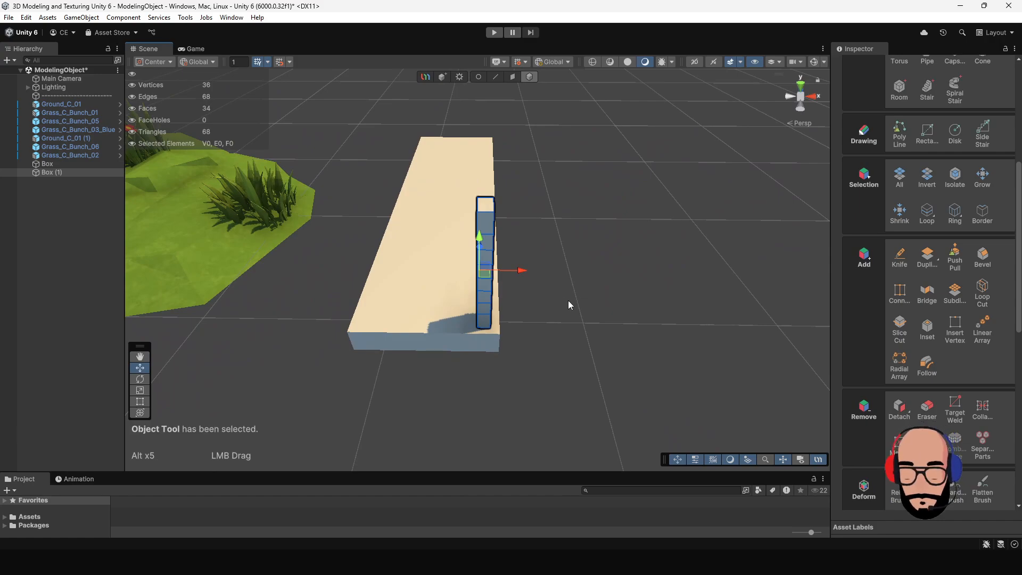
{"action": "key", "text": "ctrl+d"}
{"action": "left_click_drag", "start_coordinate": [520, 270], "coordinate": [400, 267]}
Duplicate the pair of posts twice, placing one pair at the deck's middle and one at its far end
{"action": "left_click", "coordinate": [487, 256], "text": "shift"}
{"action": "left_click_drag", "start_coordinate": [567, 285], "coordinate": [430, 320], "text": "alt"}
{"action": "key", "text": "ctrl+d"}
{"action": "key", "text": "ctrl+d"}
Divide the deck's length with seven crosswise loop cuts
{"action": "left_click", "coordinate": [431, 320]}
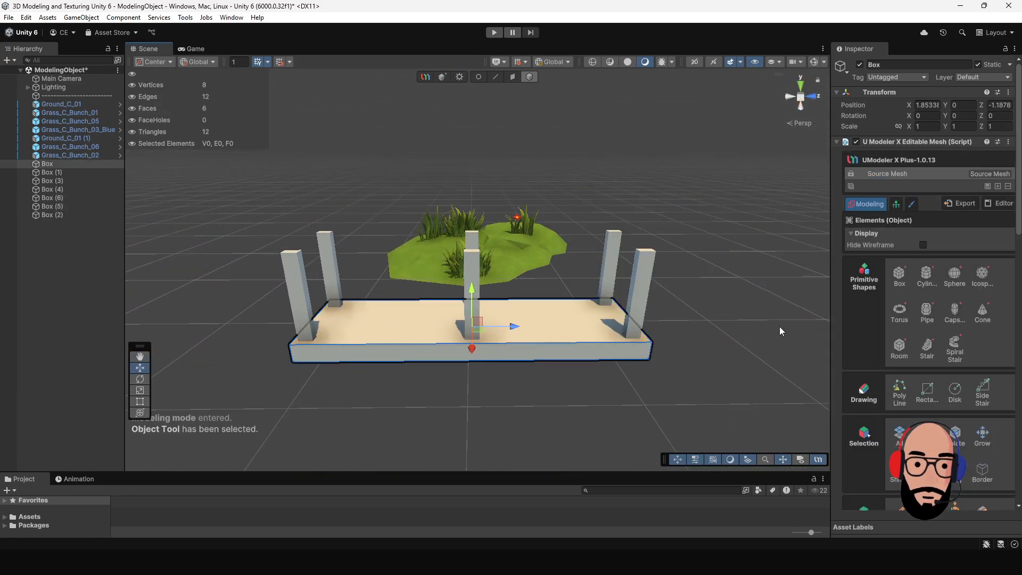
{"action": "scroll", "coordinate": [943, 358], "scroll_direction": "down", "scroll_amount": 10}
{"action": "left_click", "coordinate": [982, 321]}
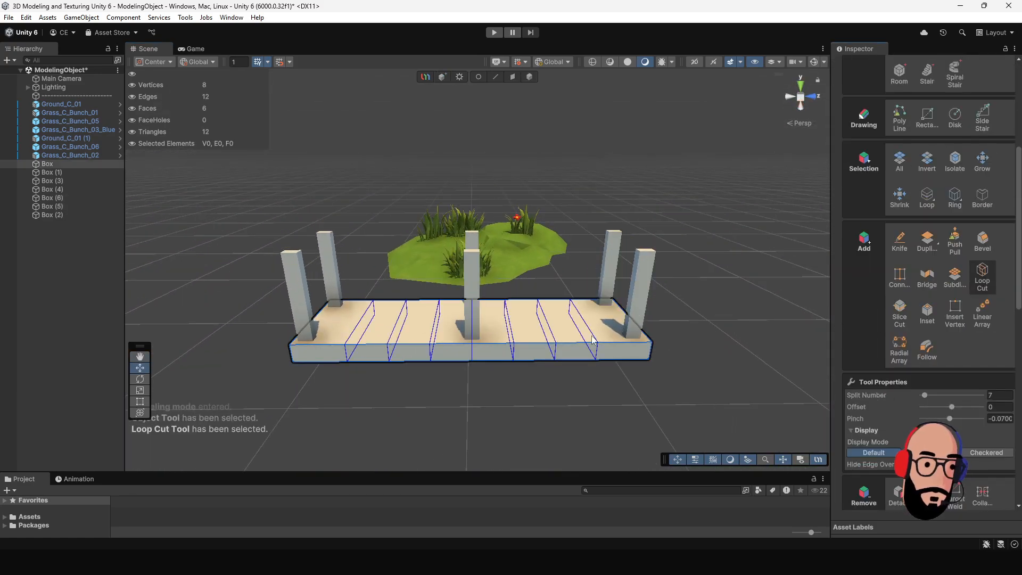
{"action": "left_click", "coordinate": [573, 337]}
Add one lengthwise loop cut along the deck's centre and return to object selection
{"action": "left_click_drag", "start_coordinate": [573, 337], "coordinate": [418, 352], "text": "alt"}
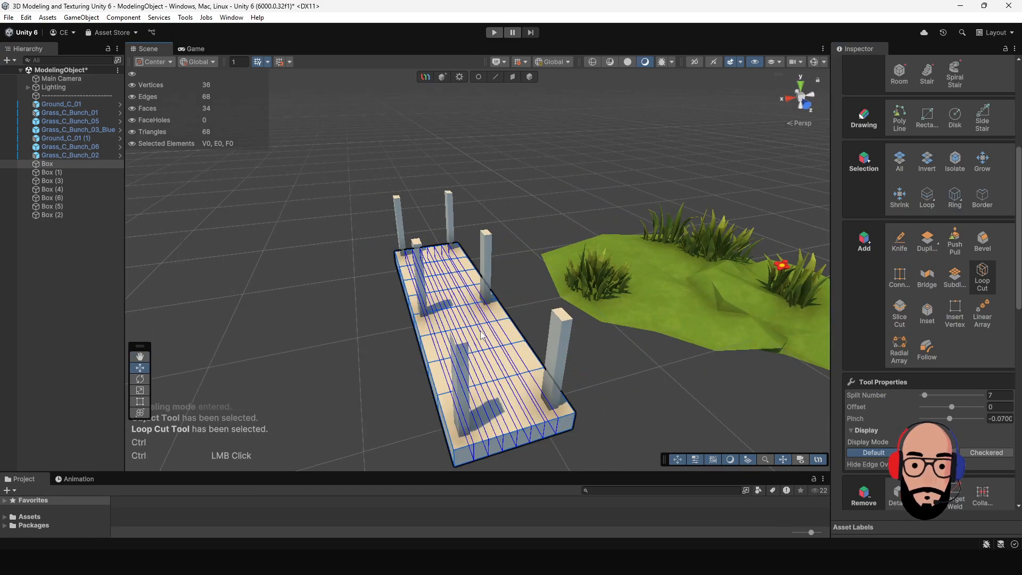
{"action": "scroll", "coordinate": [481, 332], "scroll_direction": "down", "scroll_amount": 3, "text": "shift"}
{"action": "scroll", "coordinate": [481, 335], "scroll_direction": "down", "scroll_amount": 2, "text": "shift"}
{"action": "scroll", "coordinate": [480, 333], "scroll_direction": "down", "scroll_amount": 1, "text": "shift"}
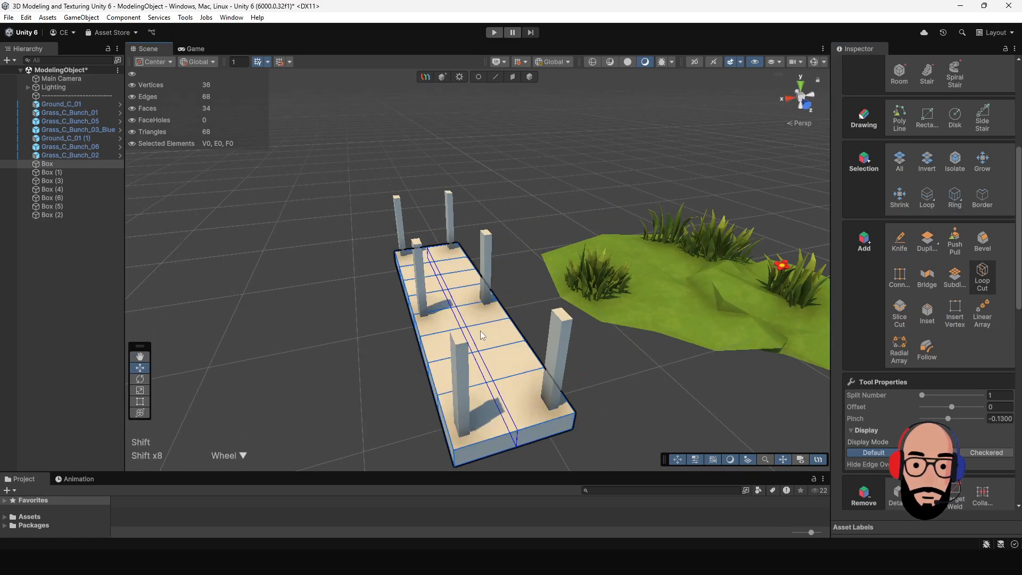
{"action": "left_click", "coordinate": [481, 334]}
{"action": "left_click_drag", "start_coordinate": [481, 334], "coordinate": [531, 337], "text": "alt"}
{"action": "right_click_drag", "start_coordinate": [529, 333], "coordinate": [565, 116], "text": "alt"}
{"action": "left_click", "coordinate": [529, 77]}
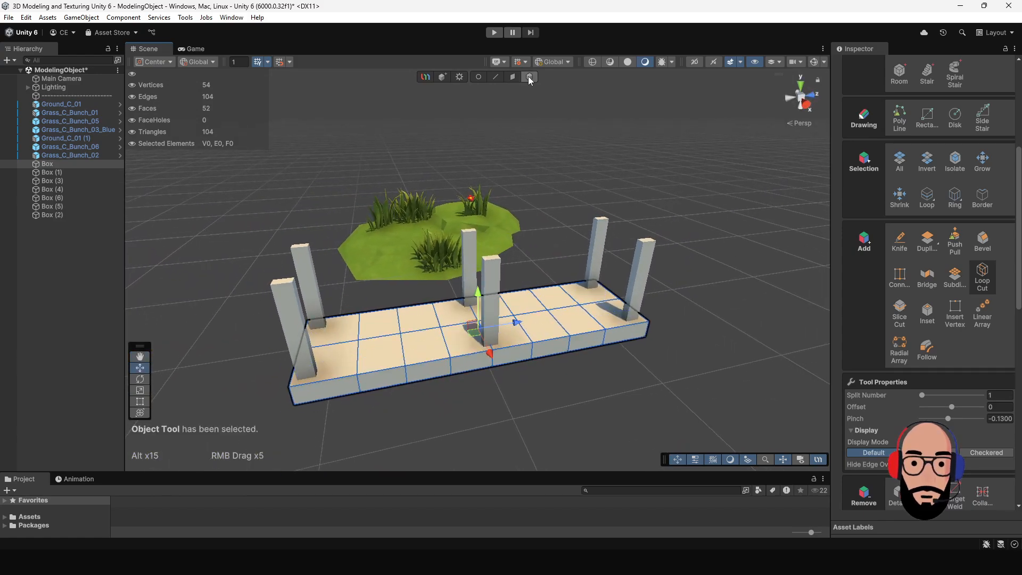
Create a new box as a thin rail about 2.2 long, running between the end posts along one long side of the deck
{"action": "middle_click_drag", "start_coordinate": [487, 249], "coordinate": [567, 256]}
{"action": "left_click_drag", "start_coordinate": [568, 256], "coordinate": [411, 238], "text": "alt"}
{"action": "left_click", "coordinate": [182, 224]}
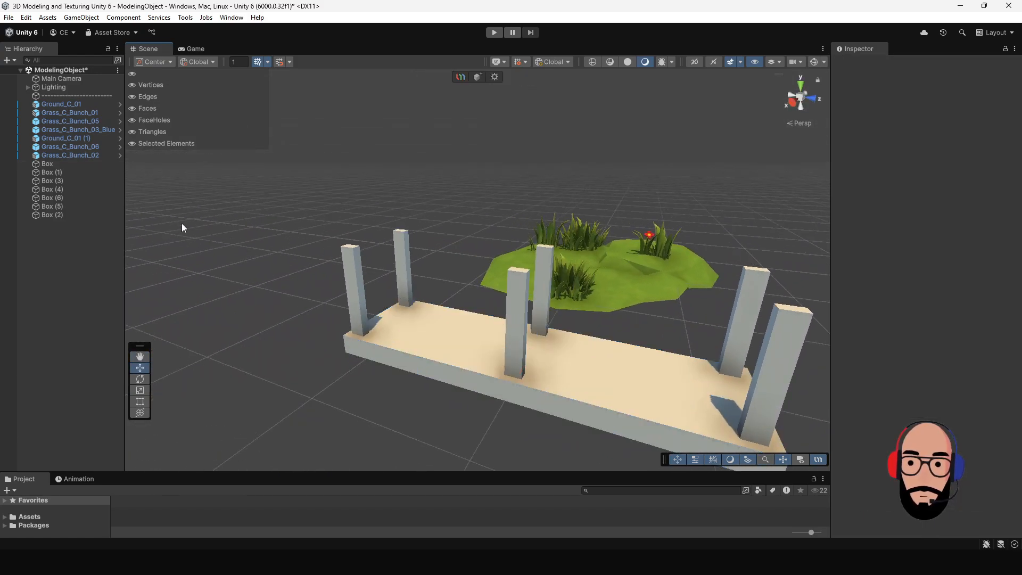
{"action": "left_click", "coordinate": [475, 78]}
{"action": "scroll", "coordinate": [402, 269], "scroll_direction": "up", "scroll_amount": 3}
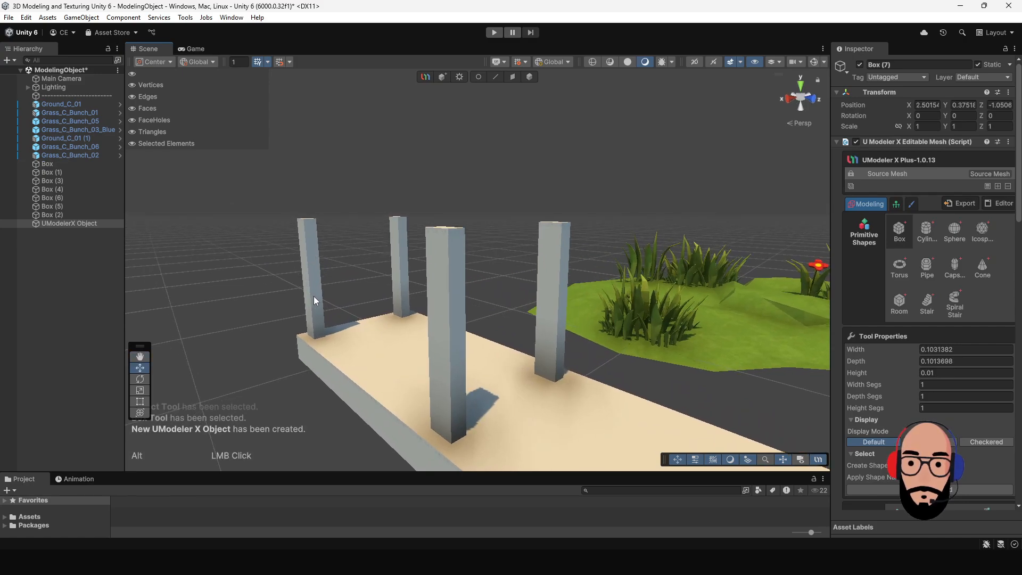
{"action": "left_click_drag", "start_coordinate": [314, 296], "coordinate": [499, 371]}
{"action": "scroll", "coordinate": [499, 370], "scroll_direction": "down", "scroll_amount": 4}
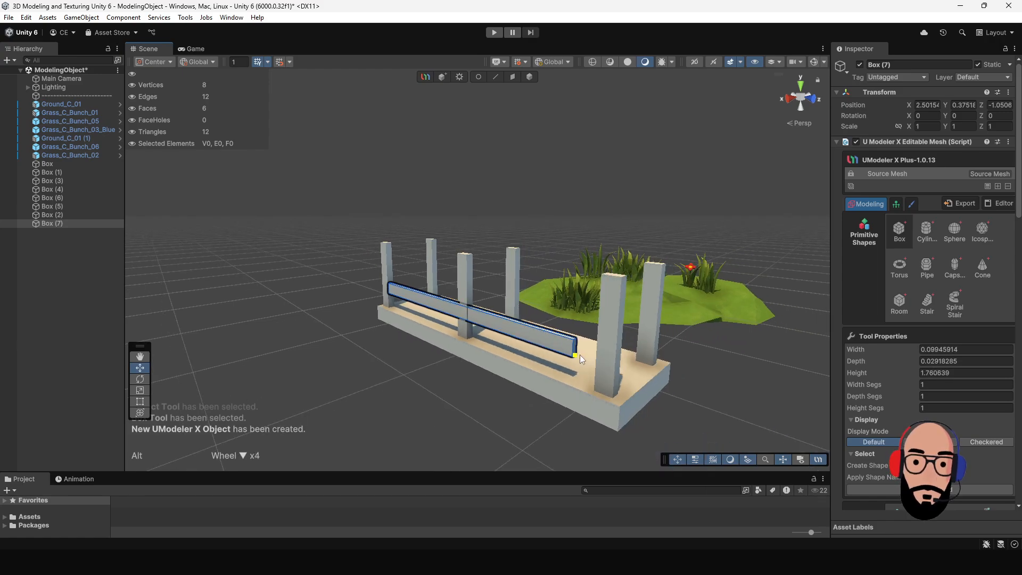
{"action": "left_click_drag", "start_coordinate": [612, 375], "coordinate": [559, 322], "text": "alt"}
{"action": "scroll", "coordinate": [445, 282], "scroll_direction": "up", "scroll_amount": 2}
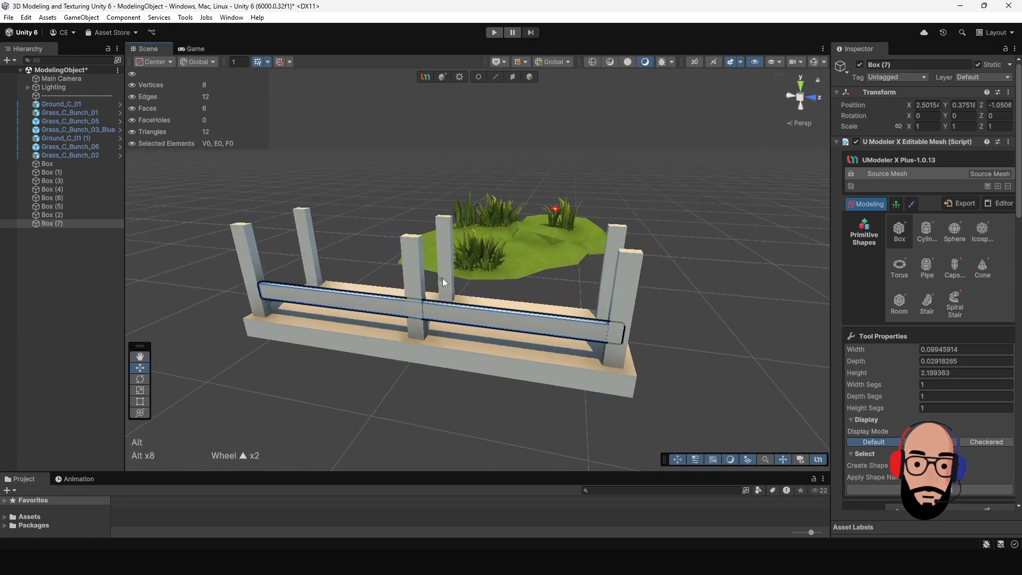
{"action": "left_click", "coordinate": [534, 78]}
Shift the rail sideways to X 2.49 so that it runs through the posts
{"action": "left_click_drag", "start_coordinate": [539, 125], "coordinate": [469, 238], "text": "alt"}
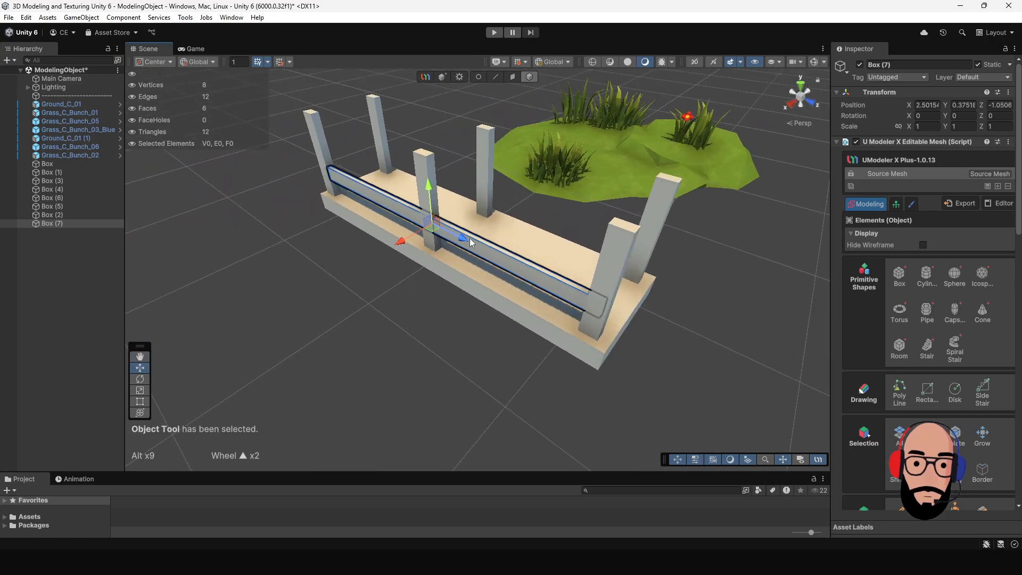
{"action": "left_click", "coordinate": [433, 168]}
{"action": "left_click_drag", "start_coordinate": [547, 237], "coordinate": [458, 246], "text": "alt"}
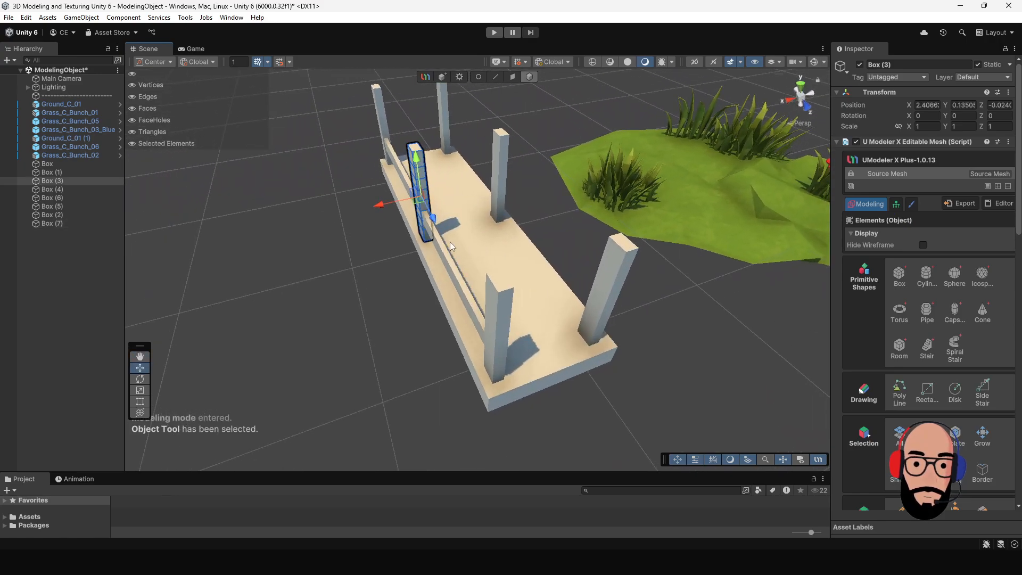
{"action": "left_click", "coordinate": [443, 249]}
{"action": "left_click_drag", "start_coordinate": [384, 228], "coordinate": [387, 227]}
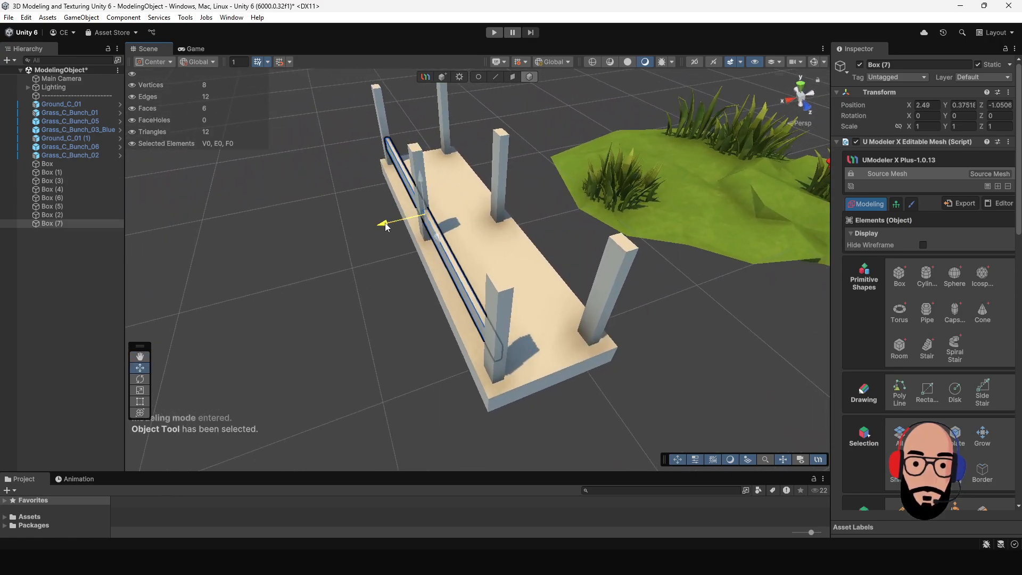
Select the pair of posts at the rail's far end and move them outward to Z 1.101
{"action": "left_click", "coordinate": [506, 309]}
{"action": "left_click_drag", "start_coordinate": [469, 300], "coordinate": [584, 304], "text": "alt"}
{"action": "left_click", "coordinate": [534, 238], "text": "shift"}
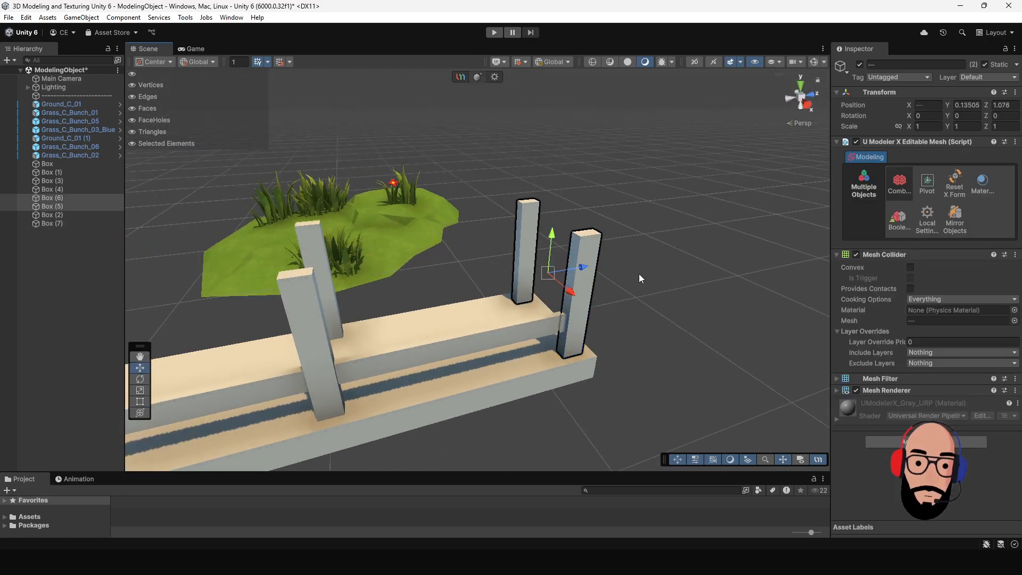
{"action": "left_click_drag", "start_coordinate": [580, 264], "coordinate": [570, 302]}
{"action": "left_click", "coordinate": [555, 326]}
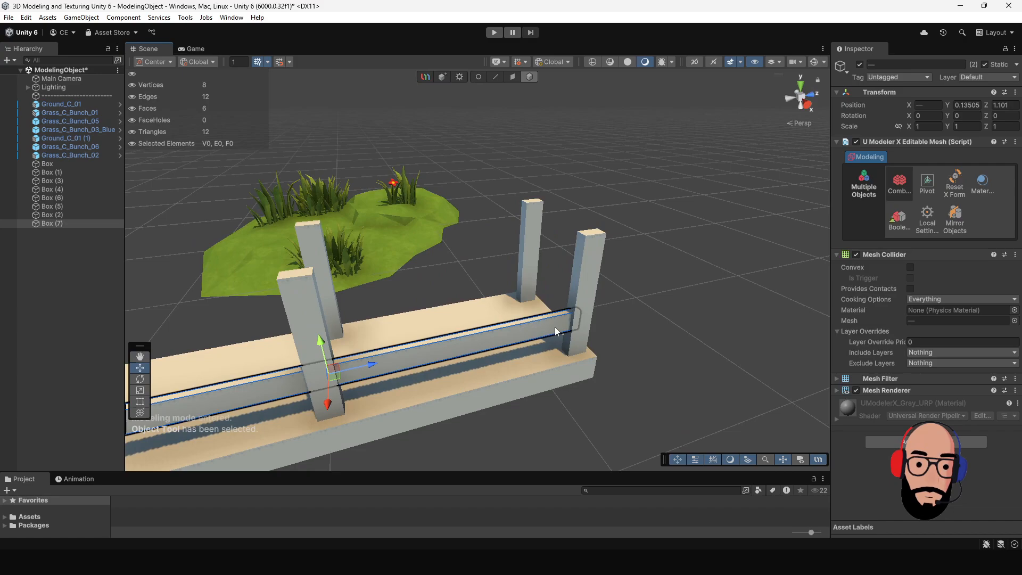
{"action": "left_click", "coordinate": [529, 77]}
{"action": "left_click_drag", "start_coordinate": [618, 266], "coordinate": [554, 226], "text": "alt"}
{"action": "left_click", "coordinate": [594, 280]}
Divide the rail's length with eight crosswise loop cuts at a pinch of about 0.17 and return to object selection
{"action": "middle_click_drag", "start_coordinate": [303, 239], "coordinate": [514, 233]}
{"action": "scroll", "coordinate": [513, 232], "scroll_direction": "down", "scroll_amount": 3}
{"action": "left_click_drag", "start_coordinate": [463, 234], "coordinate": [426, 261], "text": "alt"}
{"action": "left_click", "coordinate": [438, 298]}
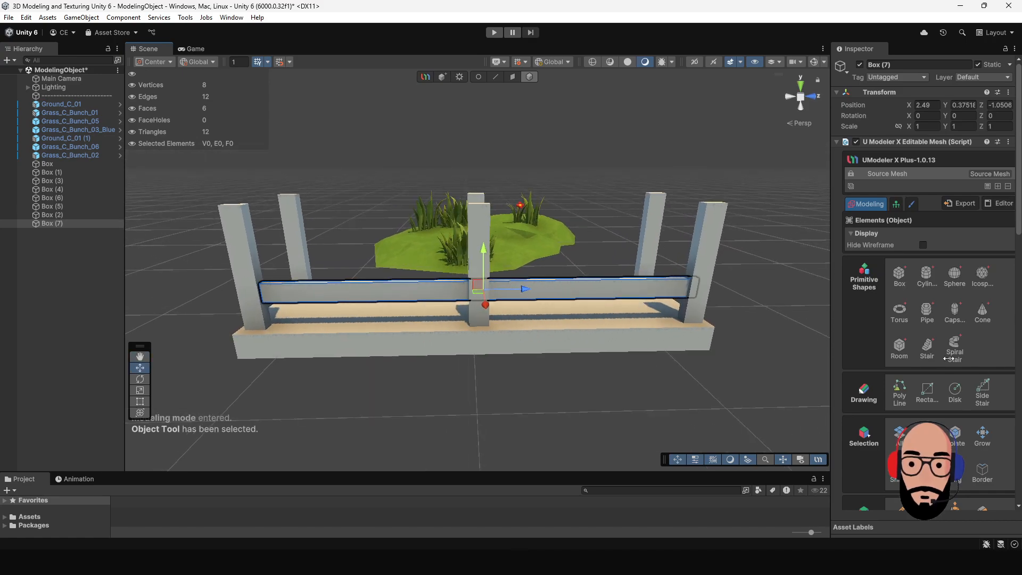
{"action": "scroll", "coordinate": [927, 319], "scroll_direction": "down", "scroll_amount": 5}
{"action": "left_click", "coordinate": [982, 305]}
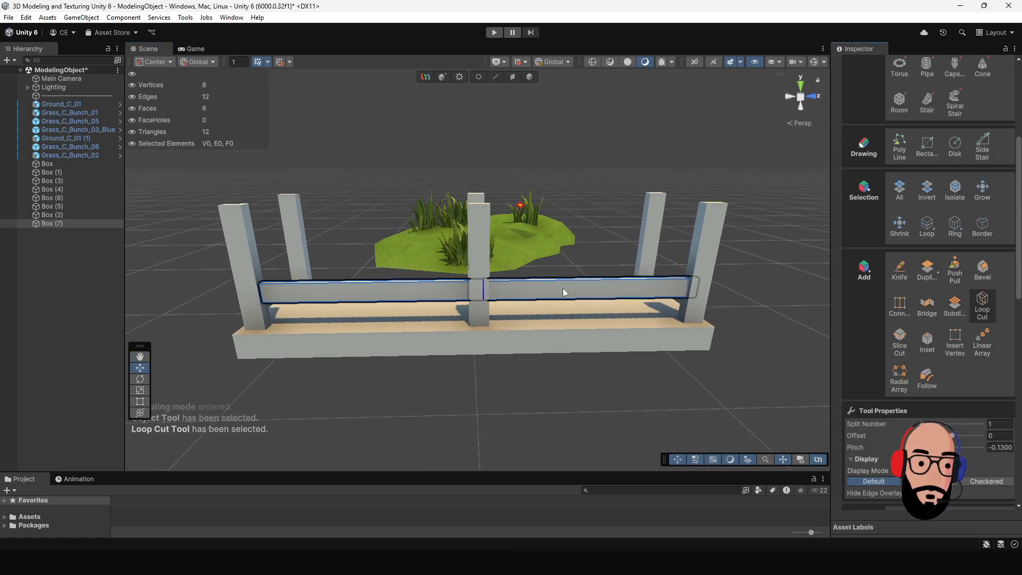
{"action": "scroll", "coordinate": [559, 290], "scroll_direction": "up", "scroll_amount": 3, "text": "shift"}
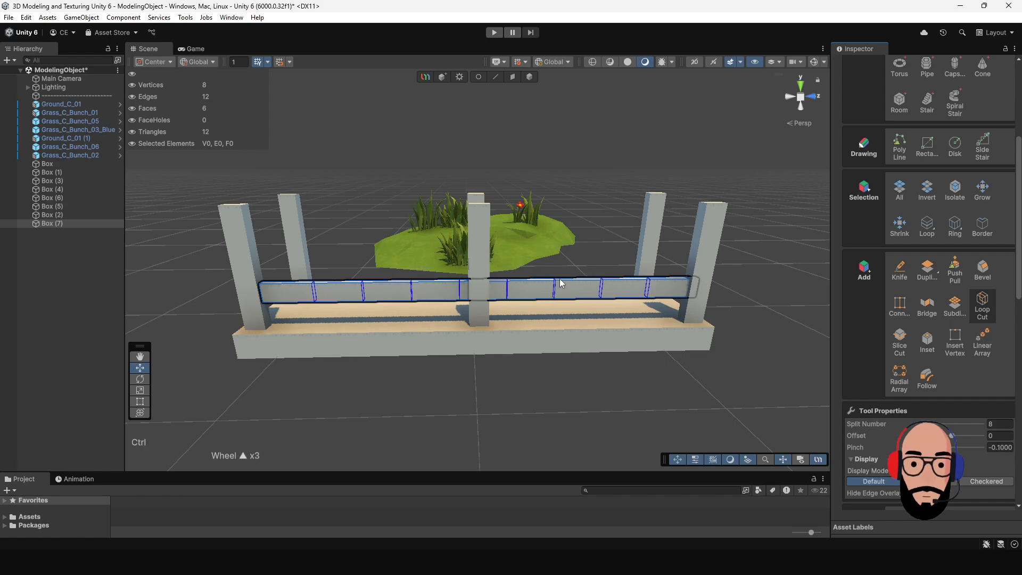
{"action": "scroll", "coordinate": [560, 279], "scroll_direction": "down", "scroll_amount": 2, "text": "ctrl"}
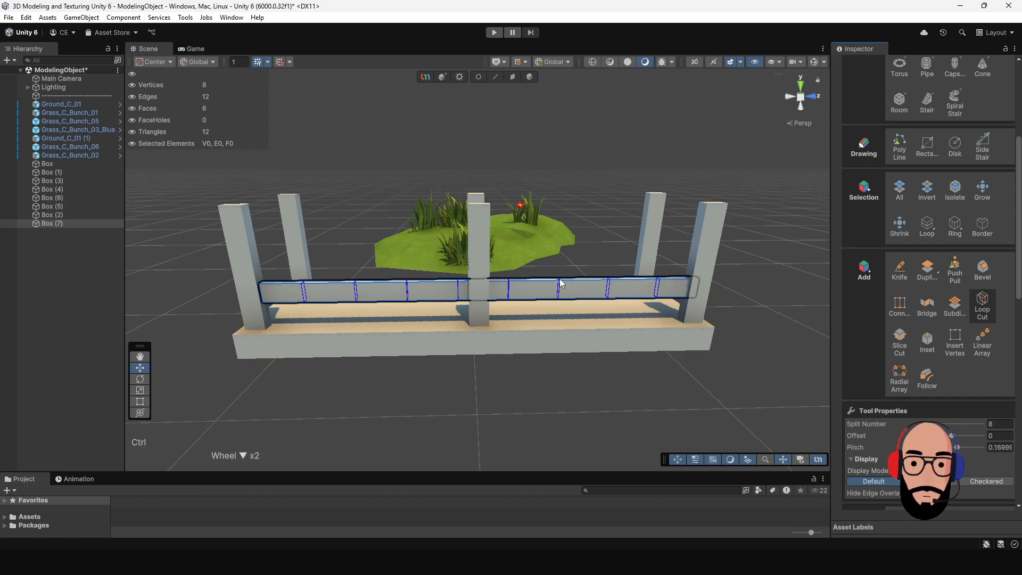
{"action": "left_click", "coordinate": [559, 280]}
{"action": "left_click_drag", "start_coordinate": [570, 275], "coordinate": [520, 291], "text": "alt"}
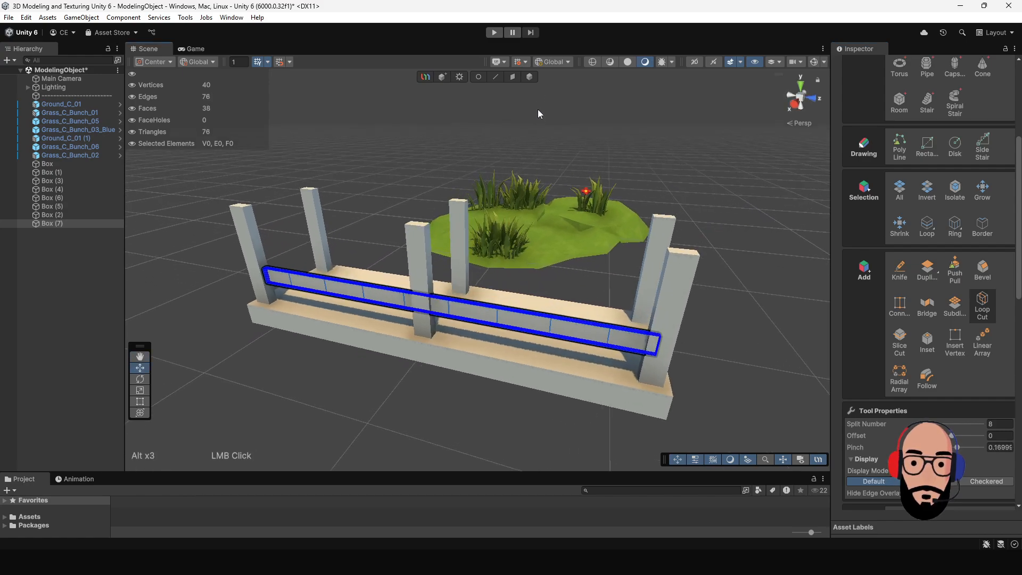
{"action": "left_click", "coordinate": [530, 77]}
Duplicate the rail and raise the copy straight up to form an upper rail near the post tops
{"action": "left_click_drag", "start_coordinate": [532, 85], "coordinate": [538, 257], "text": "alt"}
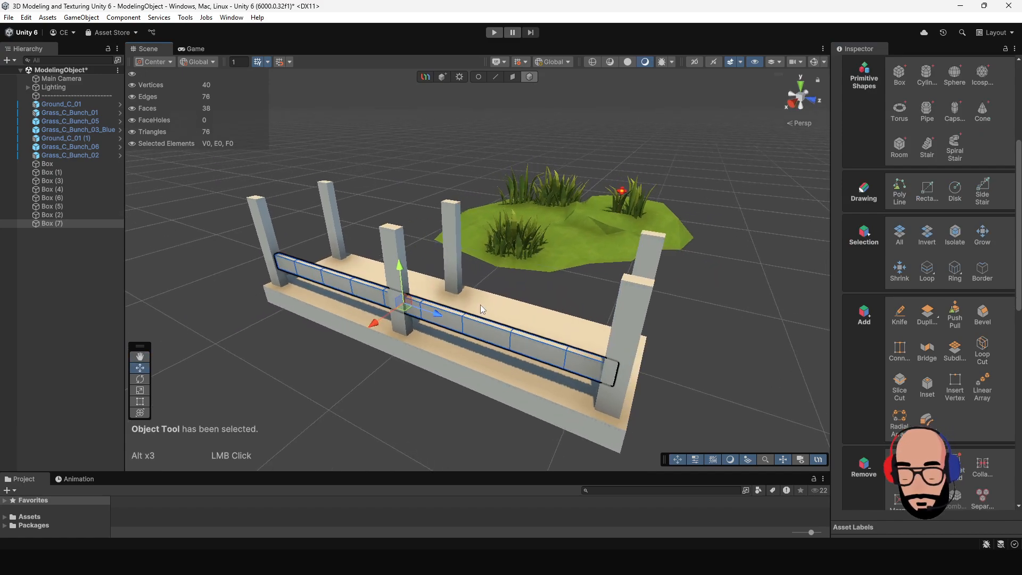
{"action": "key", "text": "ctrl+d"}
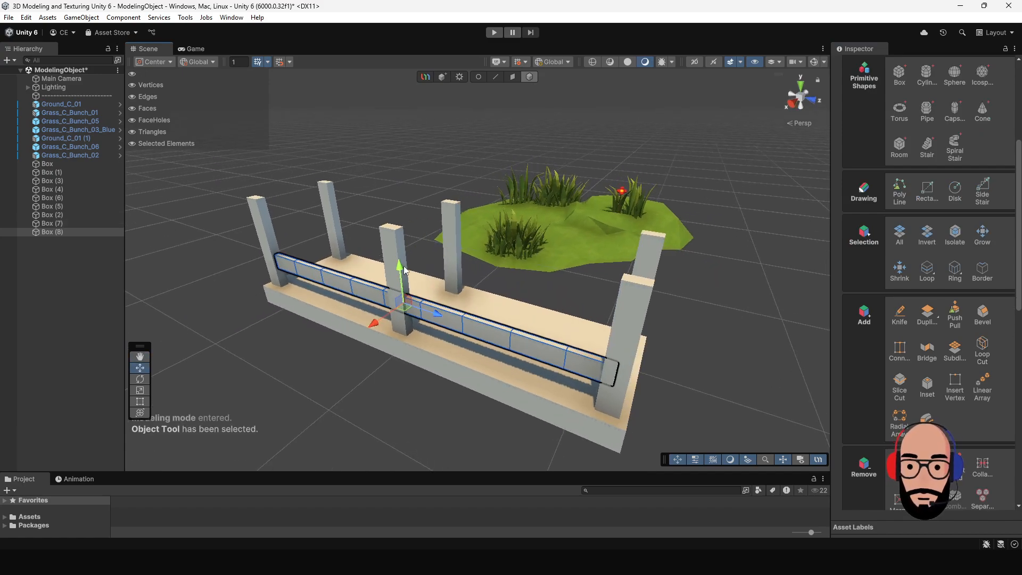
{"action": "left_click_drag", "start_coordinate": [400, 269], "coordinate": [399, 222]}
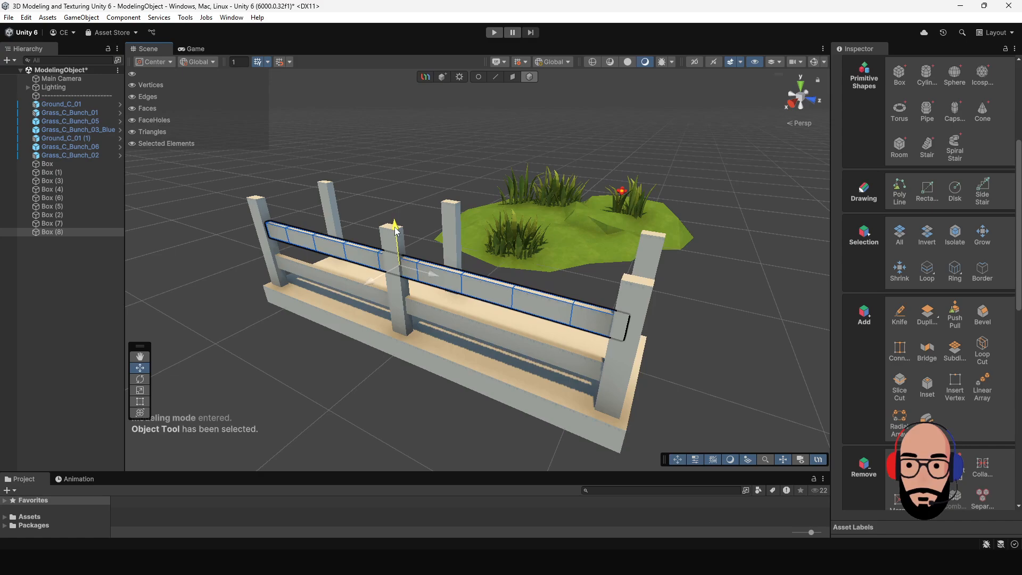
{"action": "left_click_drag", "start_coordinate": [472, 319], "coordinate": [440, 325], "text": "alt"}
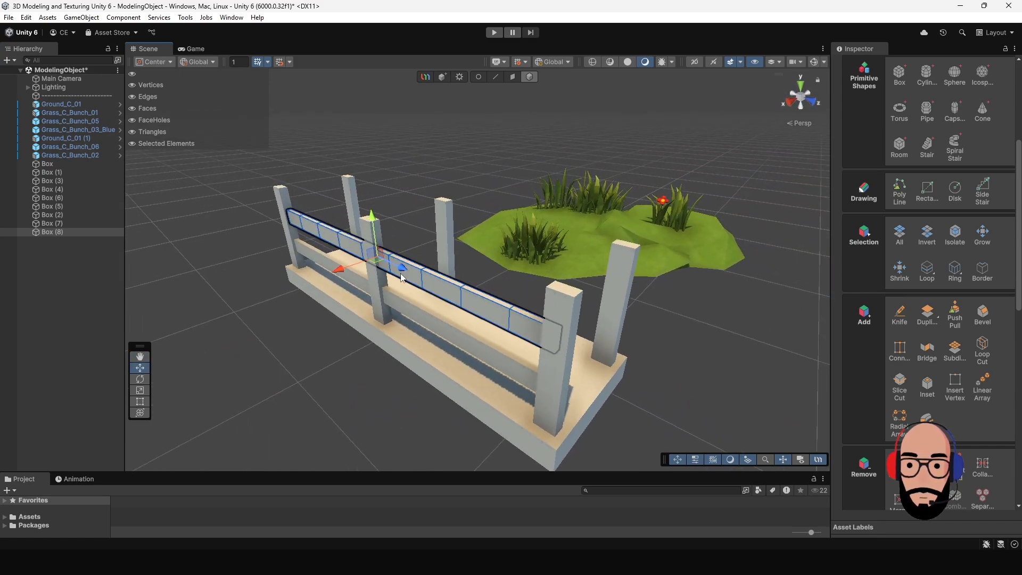
Duplicate both rails and move the copies straight across to the posts on the opposite long side
{"action": "left_click", "coordinate": [434, 333], "text": "shift"}
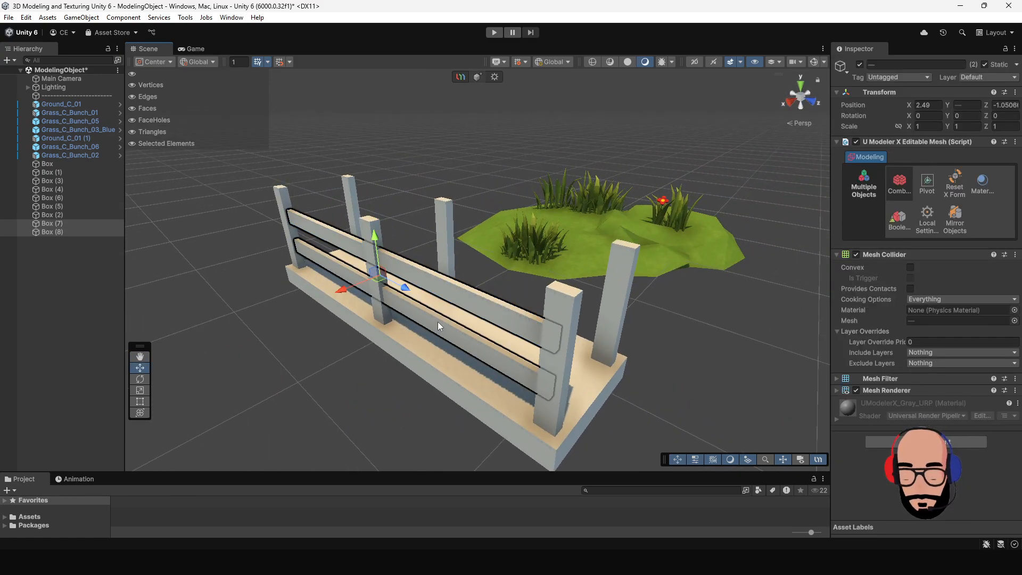
{"action": "key", "text": "ctrl+d"}
{"action": "left_click_drag", "start_coordinate": [345, 289], "coordinate": [399, 289]}
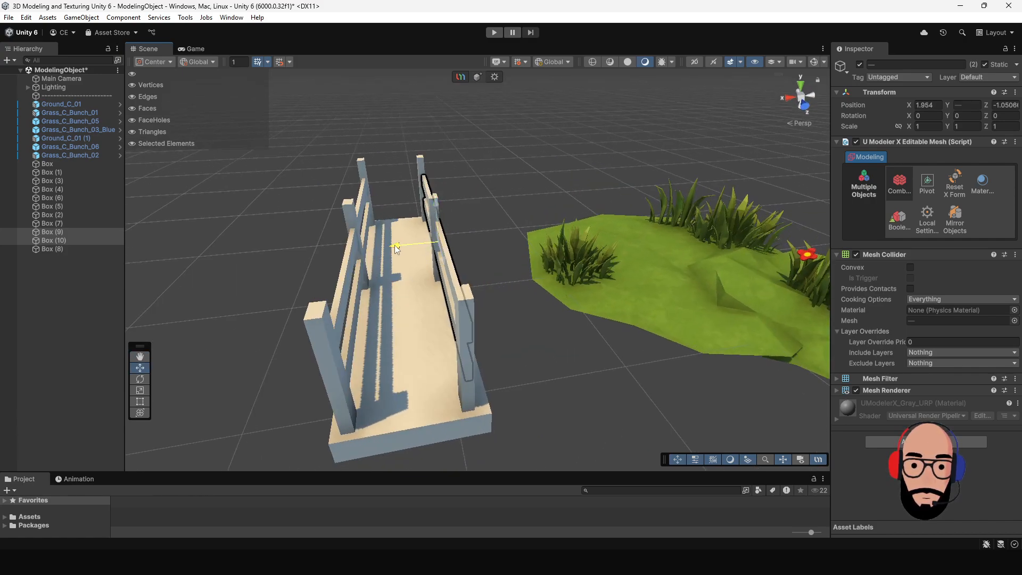
{"action": "left_click_drag", "start_coordinate": [394, 245], "coordinate": [471, 287]}
{"action": "right_click_drag", "start_coordinate": [471, 287], "coordinate": [418, 261], "text": "alt"}
{"action": "left_click_drag", "start_coordinate": [418, 261], "coordinate": [490, 287], "text": "alt"}
Clear the selection and save the scene
{"action": "left_click", "coordinate": [469, 309]}
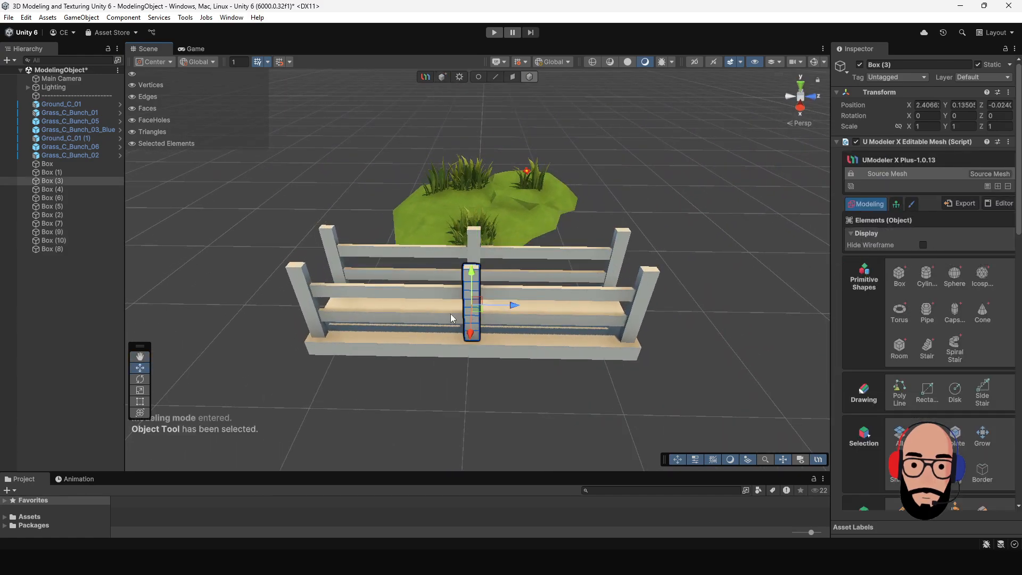
{"action": "mouse_move", "coordinate": [450, 314]}
{"action": "left_mouse_down", "text": "alt"}
{"action": "mouse_move", "coordinate": [557, 275]}
{"action": "mouse_move", "coordinate": [447, 299]}
{"action": "left_mouse_up", "text": "alt"}
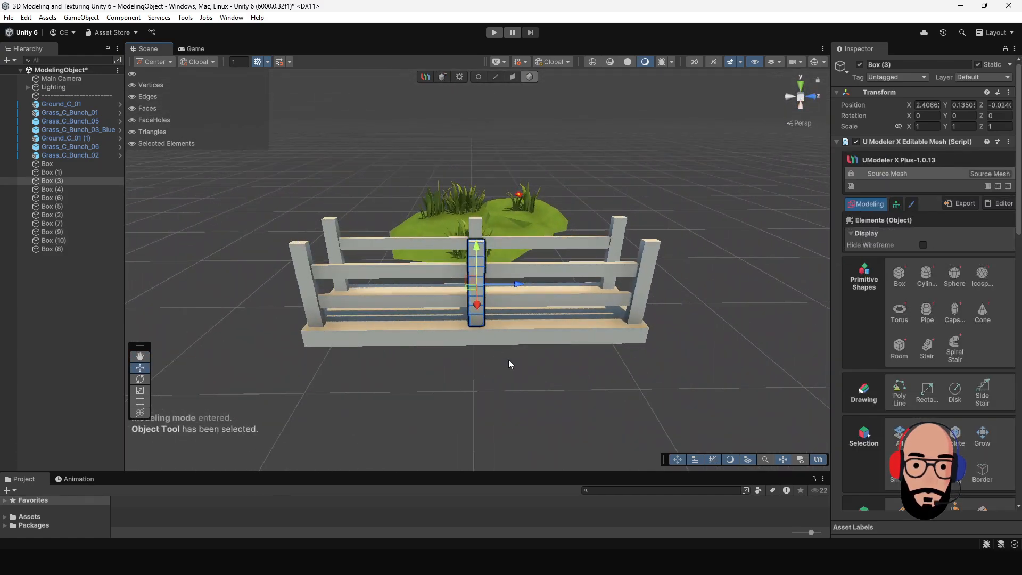
{"action": "left_click", "coordinate": [509, 359]}
{"action": "left_click_drag", "start_coordinate": [631, 343], "coordinate": [564, 389], "text": "alt"}
{"action": "right_click_drag", "start_coordinate": [564, 388], "coordinate": [563, 296], "text": "alt"}
{"action": "key", "text": "ctrl+s"}
Select all the bridge parts and combine them into a single object
{"action": "left_click_drag", "start_coordinate": [564, 296], "coordinate": [505, 380], "text": "alt"}
{"action": "left_click_drag", "start_coordinate": [642, 393], "coordinate": [502, 368]}
{"action": "left_click", "coordinate": [900, 182]}
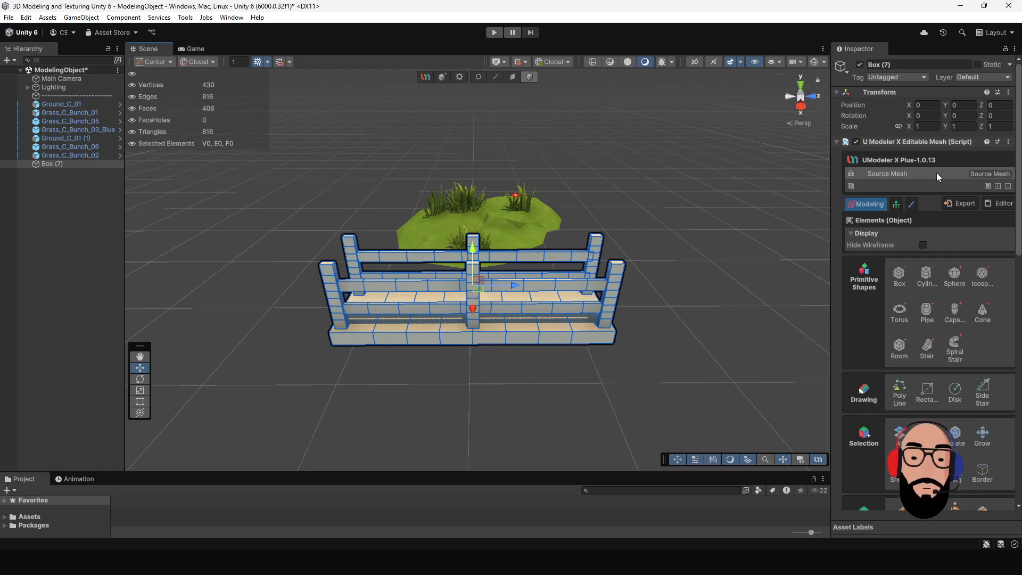
Add an FFD 2x2x2 modifier to the combined bridge
{"action": "left_click", "coordinate": [999, 187]}
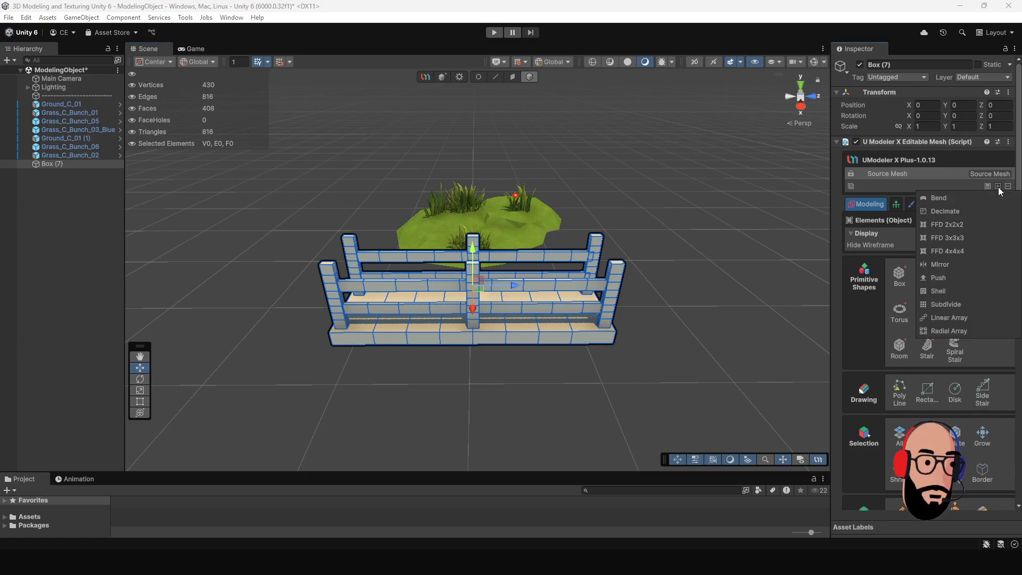
{"action": "left_click", "coordinate": [951, 225]}
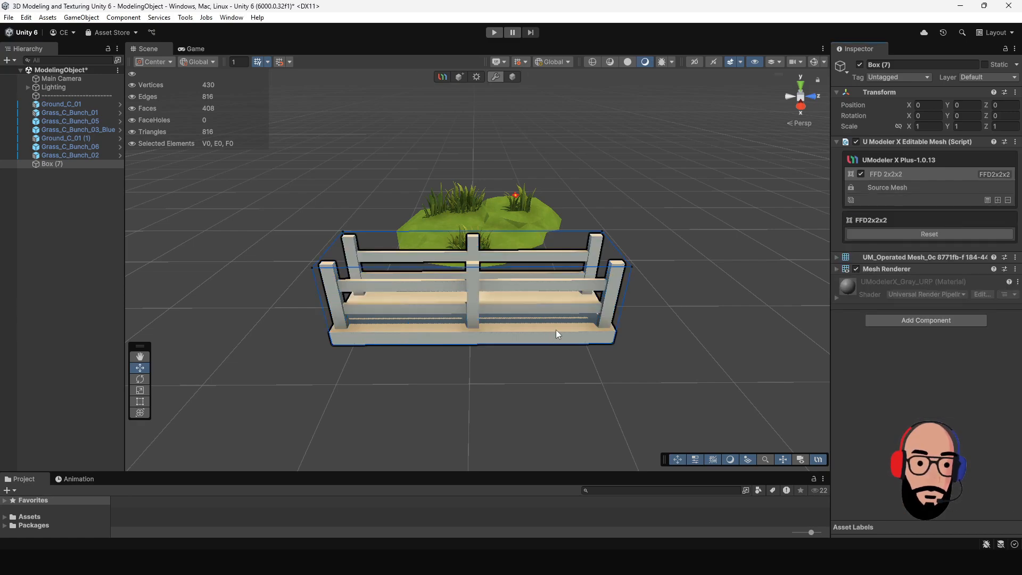
{"action": "left_click_drag", "start_coordinate": [643, 333], "coordinate": [552, 244], "text": "alt"}
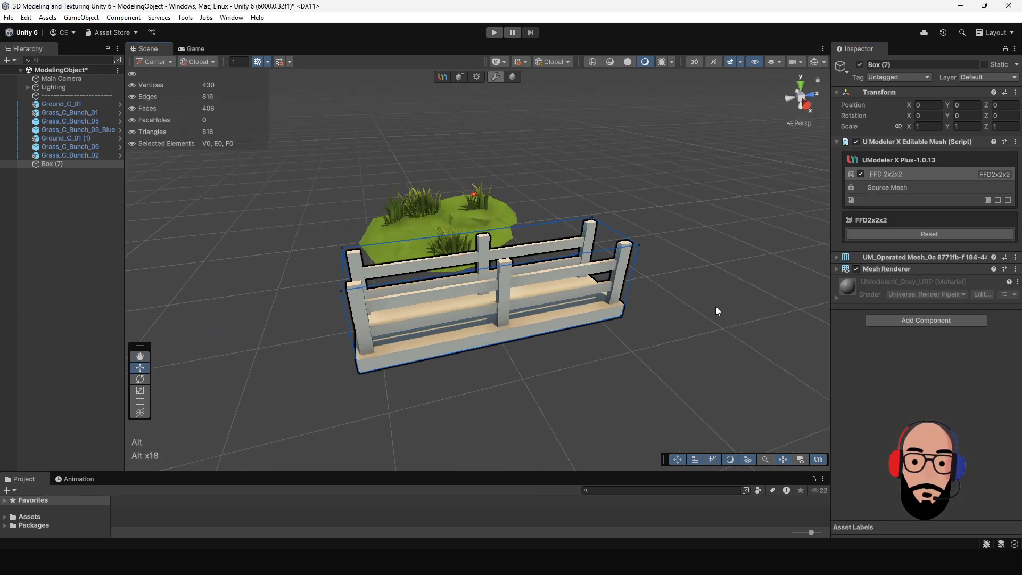
Try moving individual upper corner points of the FFD lattice at one end of the bridge and undo the moves
{"action": "left_click_drag", "start_coordinate": [716, 311], "coordinate": [606, 323], "text": "alt"}
{"action": "left_click", "coordinate": [562, 234]}
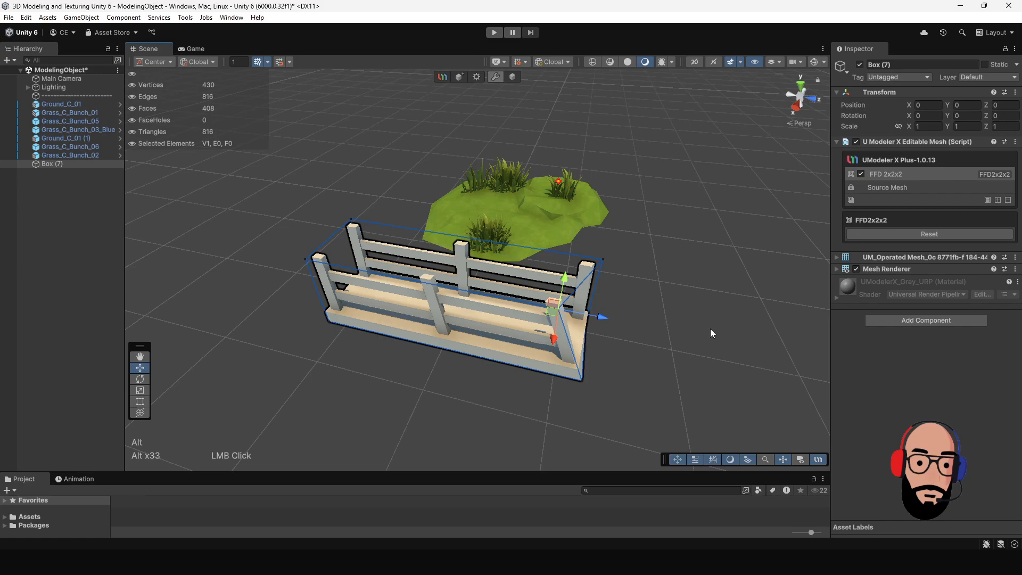
{"action": "left_click_drag", "start_coordinate": [711, 334], "coordinate": [537, 278], "text": "alt"}
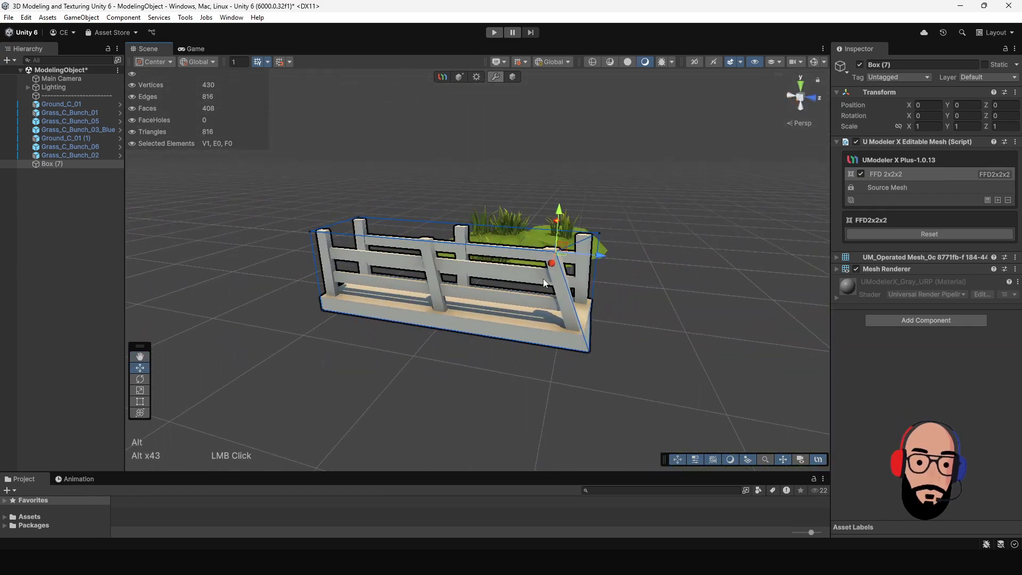
{"action": "scroll", "coordinate": [537, 278], "scroll_direction": "up", "scroll_amount": 3, "text": "alt"}
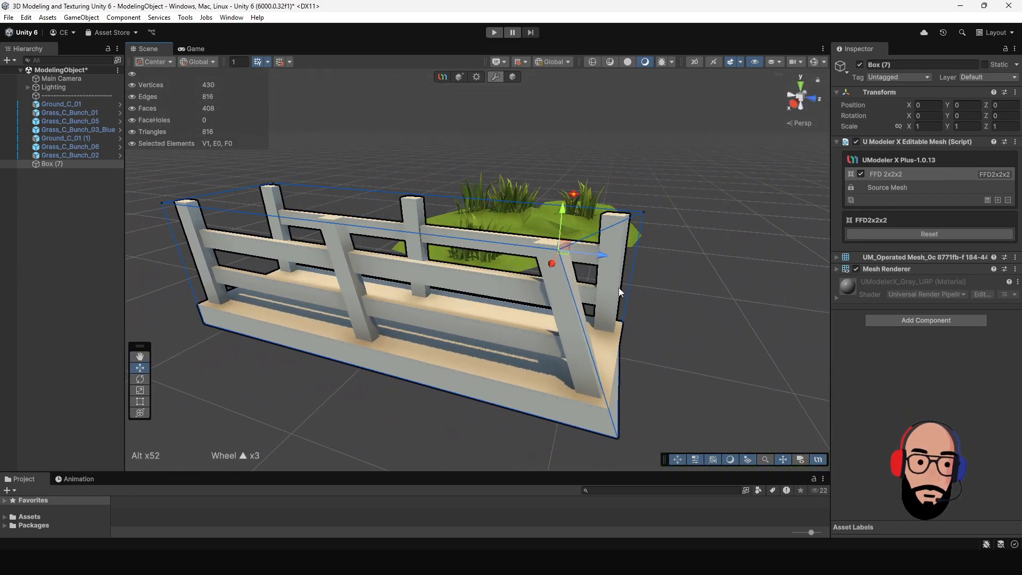
{"action": "left_click_drag", "start_coordinate": [614, 276], "coordinate": [590, 277], "text": "alt"}
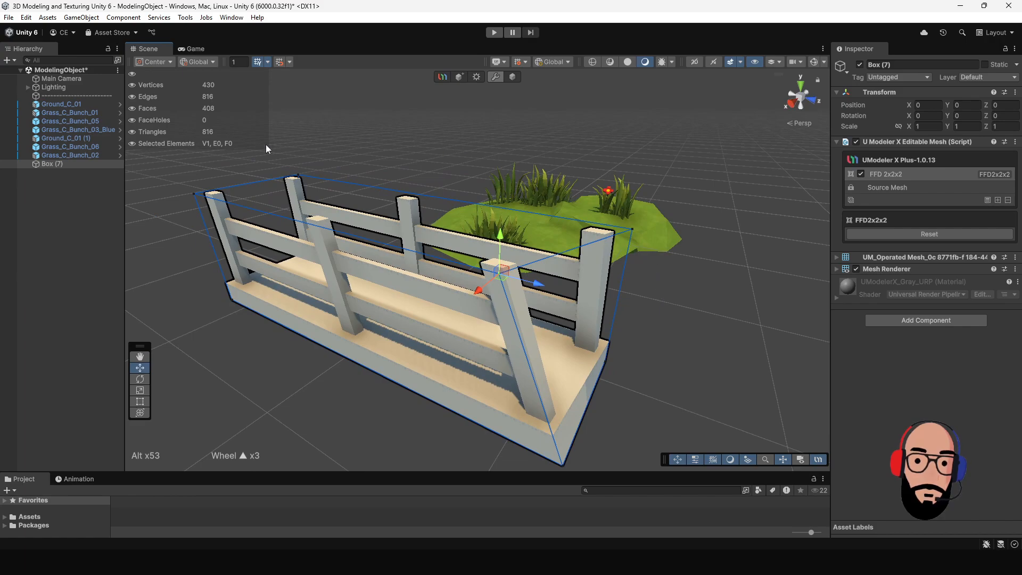
{"action": "right_click_drag", "start_coordinate": [673, 291], "coordinate": [611, 287], "text": "alt"}
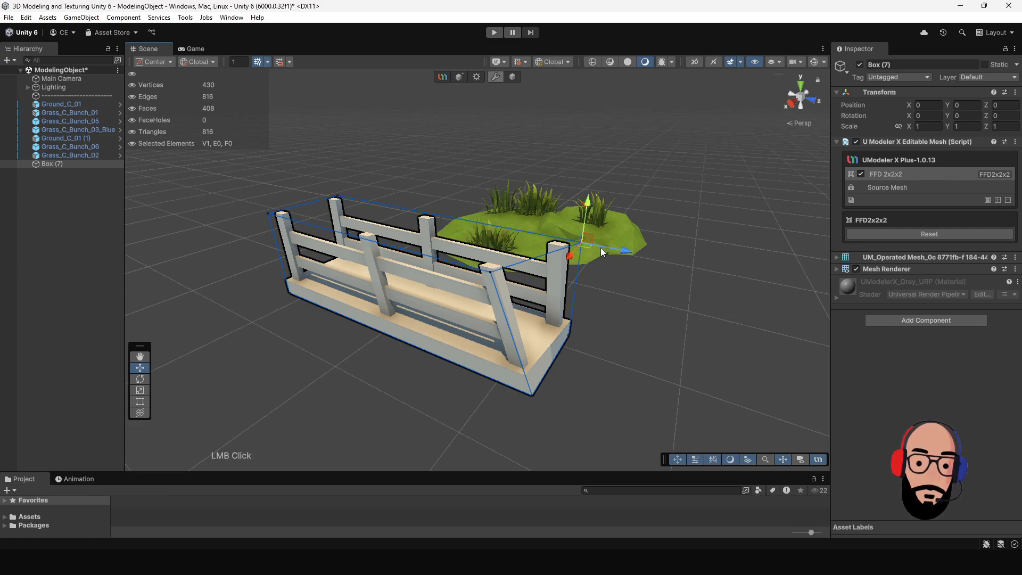
{"action": "left_click_drag", "start_coordinate": [689, 285], "coordinate": [743, 284], "text": "alt"}
{"action": "key", "text": "ctrl+z"}
{"action": "key", "text": "ctrl+z"}
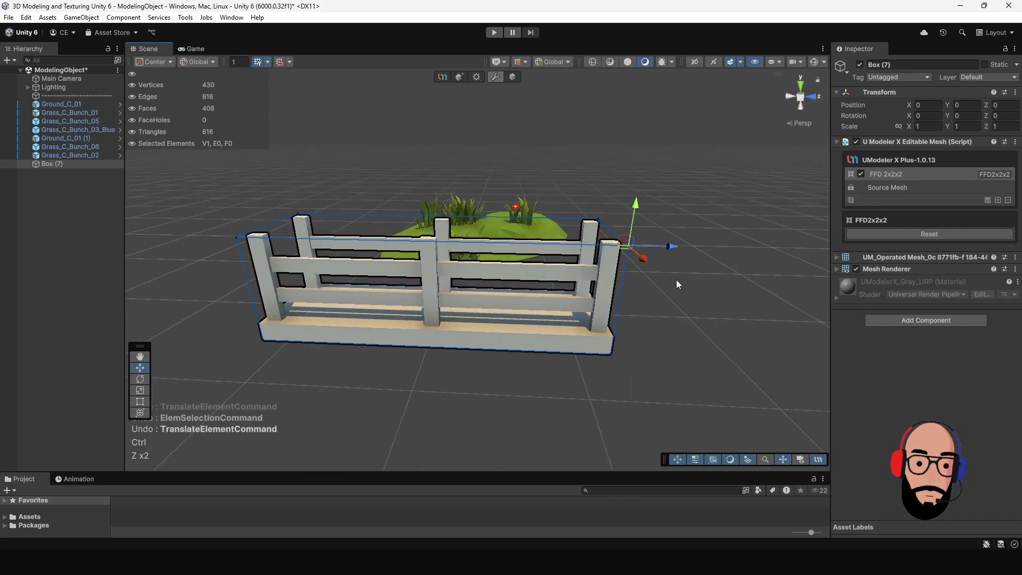
Select both upper lattice points at one end of the bridge and lower them so the fence slopes down
{"action": "left_click_drag", "start_coordinate": [575, 198], "coordinate": [688, 299]}
{"action": "mouse_move", "coordinate": [657, 232]}
{"action": "left_mouse_down"}
{"action": "mouse_move", "coordinate": [579, 236]}
{"action": "mouse_move", "coordinate": [658, 239]}
{"action": "left_mouse_up"}
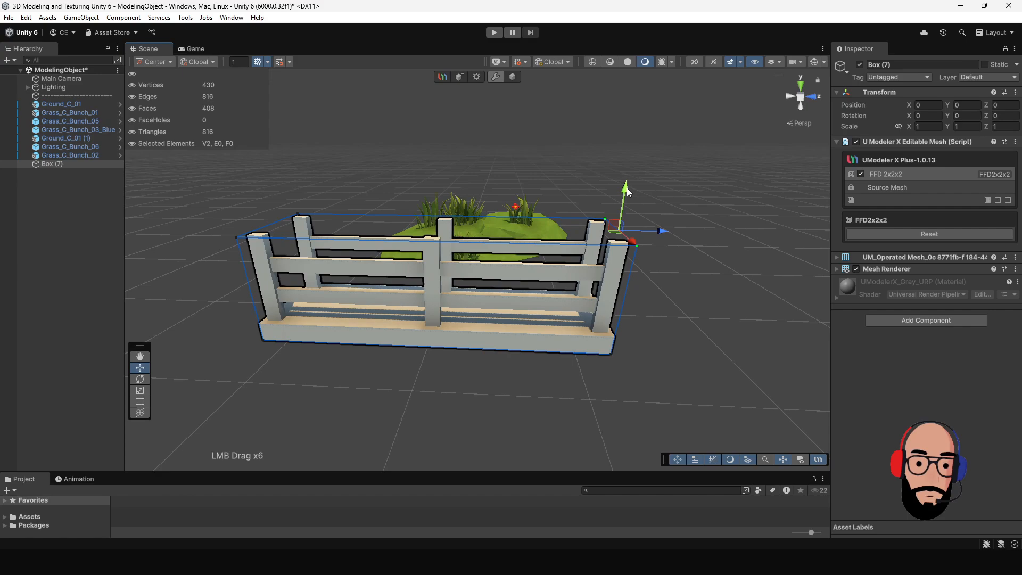
{"action": "left_click_drag", "start_coordinate": [628, 193], "coordinate": [423, 299]}
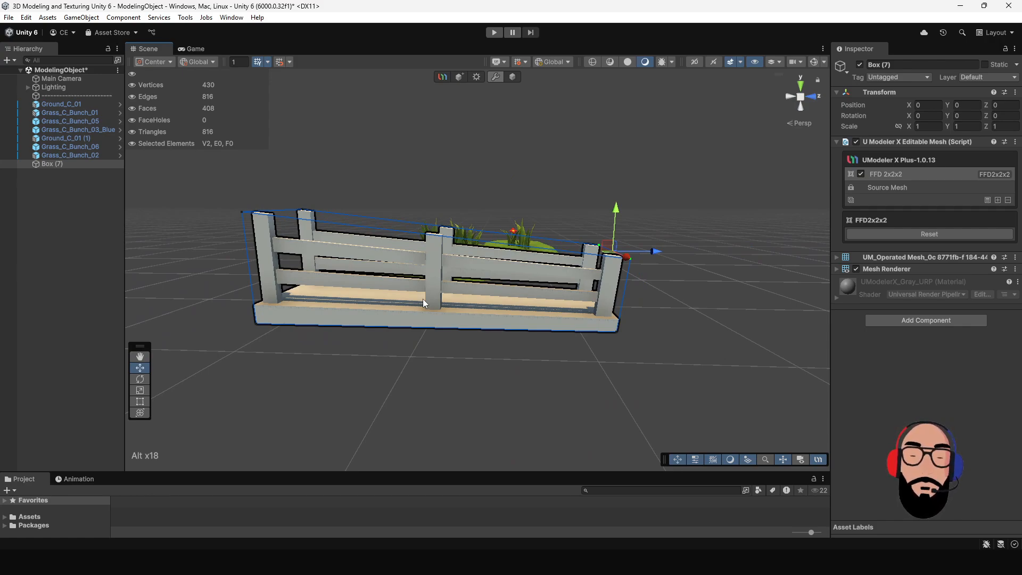
{"action": "left_click_drag", "start_coordinate": [515, 248], "coordinate": [494, 275], "text": "alt"}
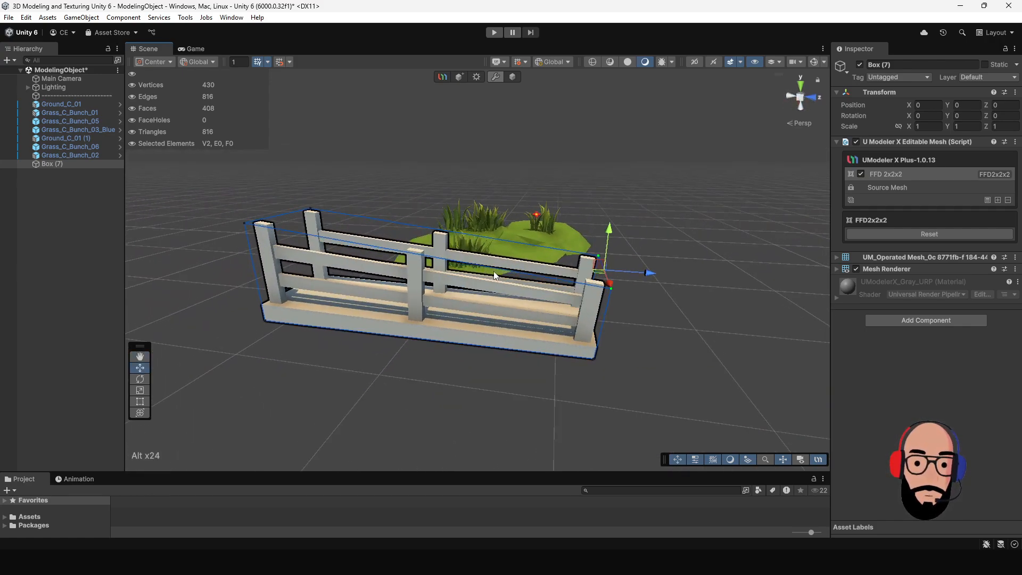
Replace the bridge's FFD 2x2x2 modifier with an FFD 3x3x3 modifier
{"action": "left_click", "coordinate": [1009, 200]}
{"action": "left_click", "coordinate": [998, 186]}
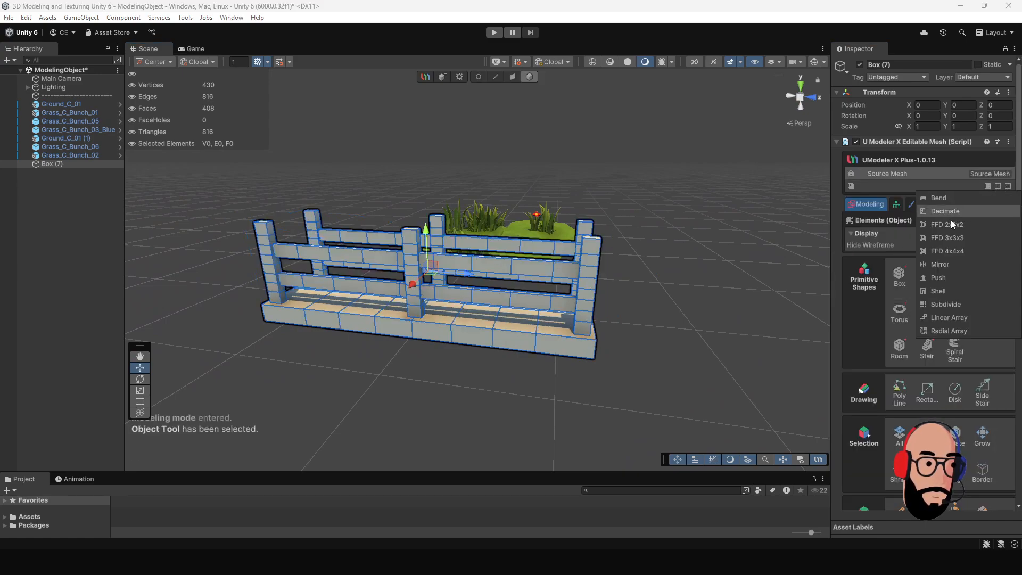
{"action": "left_click", "coordinate": [950, 238]}
Select the middle cross-section of FFD 3x3x3 lattice points and raise it to arch the bridge upward
{"action": "left_click_drag", "start_coordinate": [817, 259], "coordinate": [489, 382], "text": "alt"}
{"action": "left_click_drag", "start_coordinate": [561, 372], "coordinate": [458, 235], "text": "alt"}
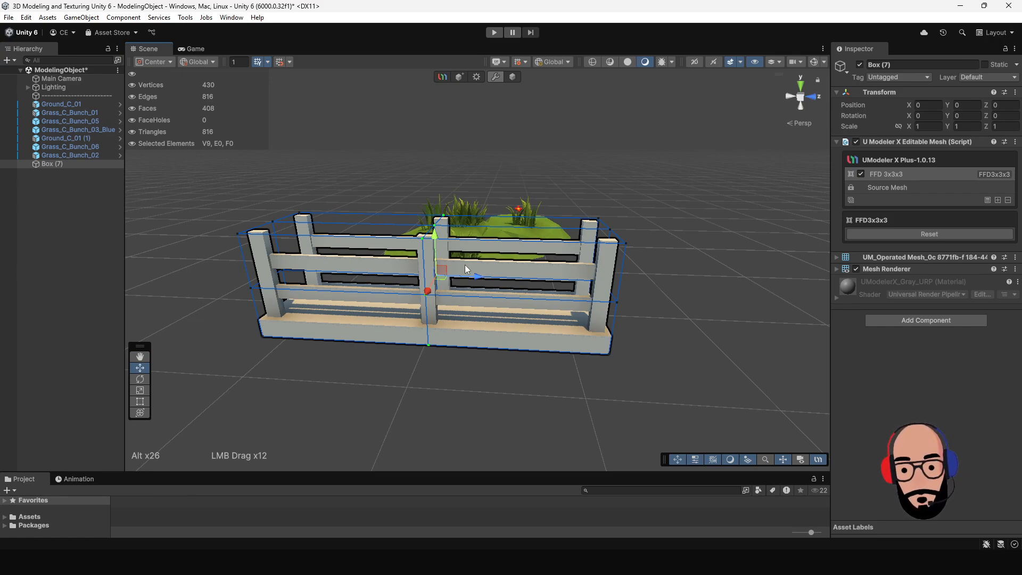
{"action": "left_click_drag", "start_coordinate": [435, 237], "coordinate": [503, 298]}
Examine the curvature of the arched bridge and its fence from several sides and distances
{"action": "right_click_drag", "start_coordinate": [503, 298], "coordinate": [468, 283], "text": "alt"}
{"action": "left_click_drag", "start_coordinate": [469, 284], "coordinate": [468, 234], "text": "alt"}
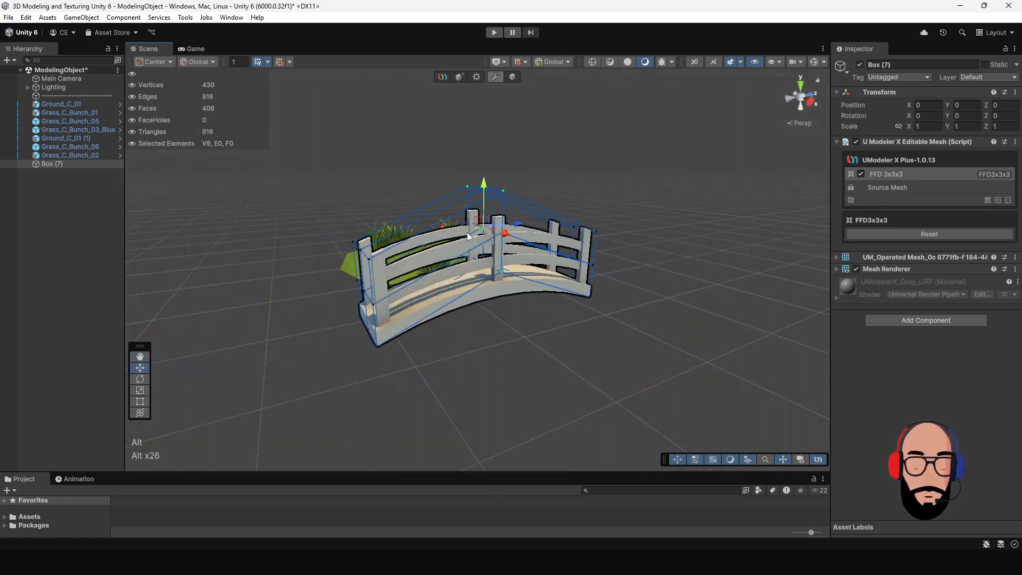
{"action": "scroll", "coordinate": [467, 237], "scroll_direction": "up", "scroll_amount": 3}
{"action": "left_click_drag", "start_coordinate": [602, 279], "coordinate": [471, 267], "text": "alt"}
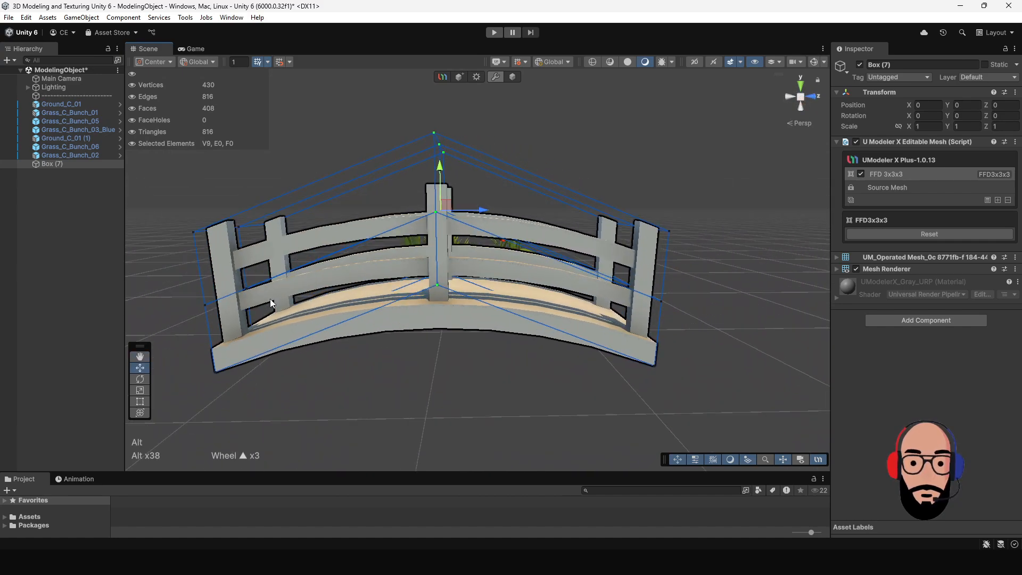
{"action": "left_click_drag", "start_coordinate": [270, 298], "coordinate": [462, 308], "text": "alt"}
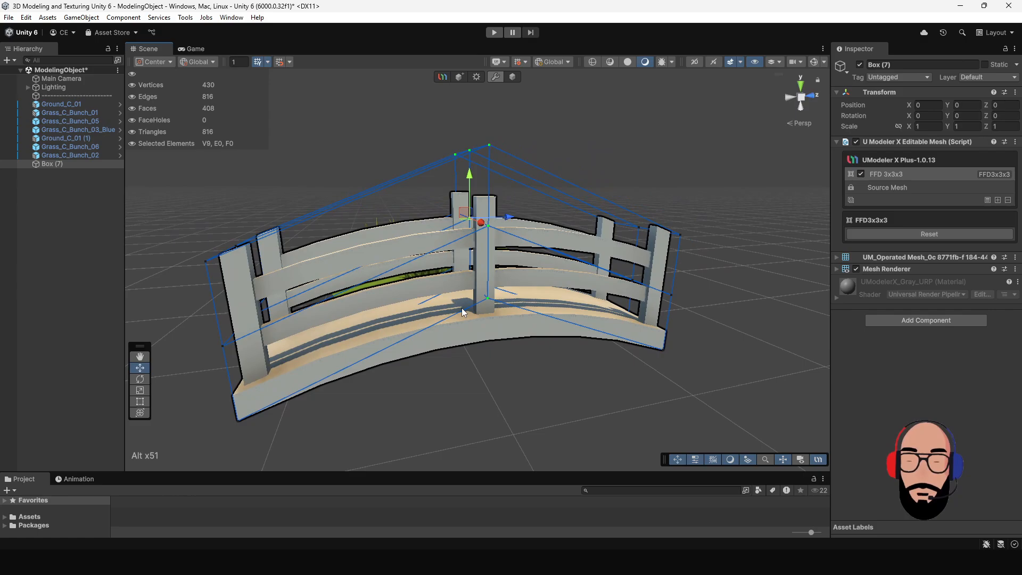
{"action": "left_click_drag", "start_coordinate": [486, 288], "coordinate": [427, 295], "text": "alt"}
{"action": "right_click_drag", "start_coordinate": [427, 295], "coordinate": [388, 264], "text": "alt"}
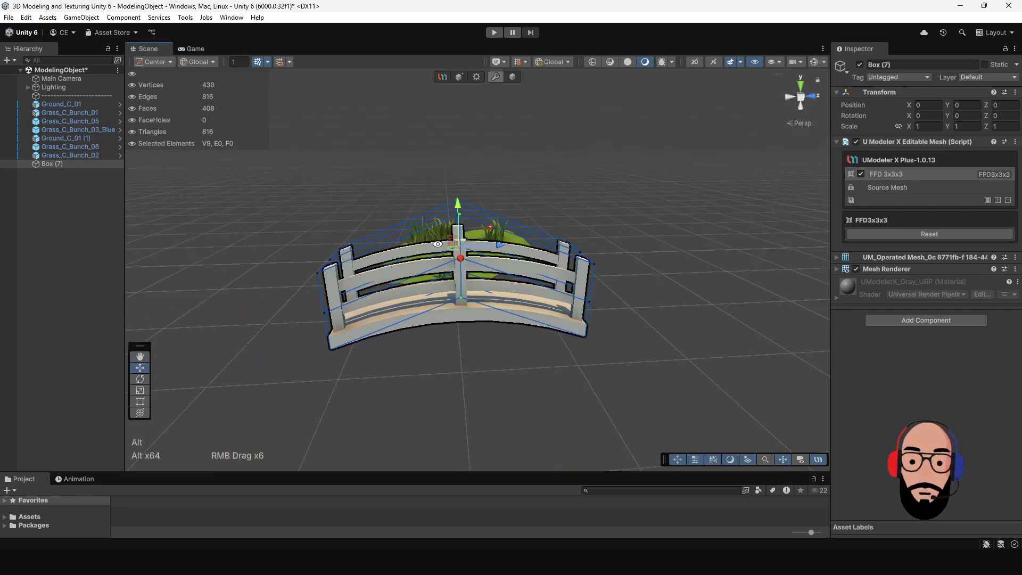
{"action": "left_click_drag", "start_coordinate": [388, 263], "coordinate": [409, 229], "text": "alt"}
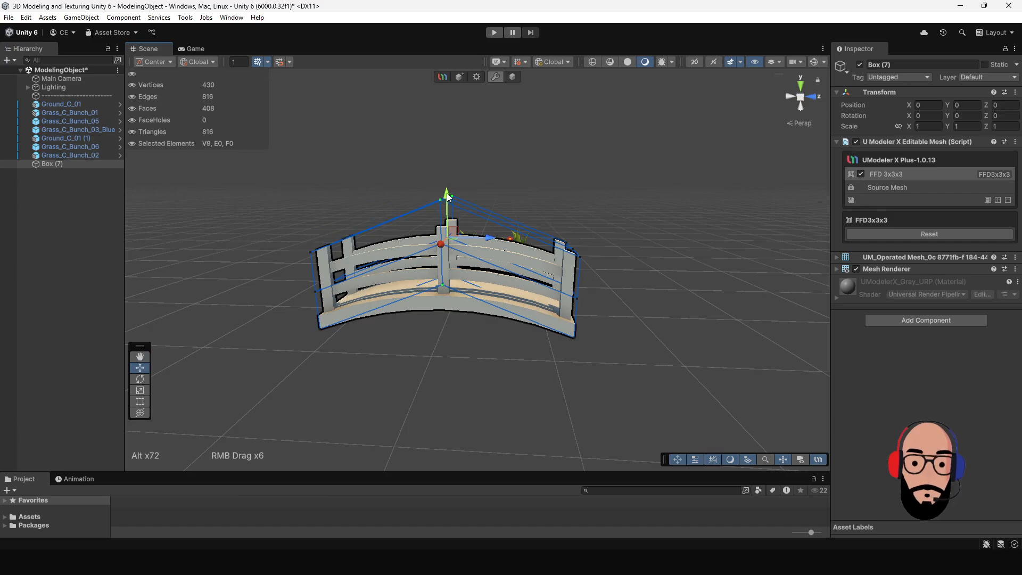
Lower the middle lattice points so the bridge sags below its two ends
{"action": "left_click_drag", "start_coordinate": [449, 197], "coordinate": [533, 272], "text": "alt"}
{"action": "left_click", "coordinate": [445, 279]}
{"action": "scroll", "coordinate": [514, 280], "scroll_direction": "up", "scroll_amount": 3}
{"action": "middle_click_drag", "start_coordinate": [532, 272], "coordinate": [560, 250], "text": "alt"}
{"action": "left_click_drag", "start_coordinate": [560, 250], "coordinate": [495, 224], "text": "alt"}
{"action": "right_click_drag", "start_coordinate": [495, 224], "coordinate": [487, 260], "text": "alt"}
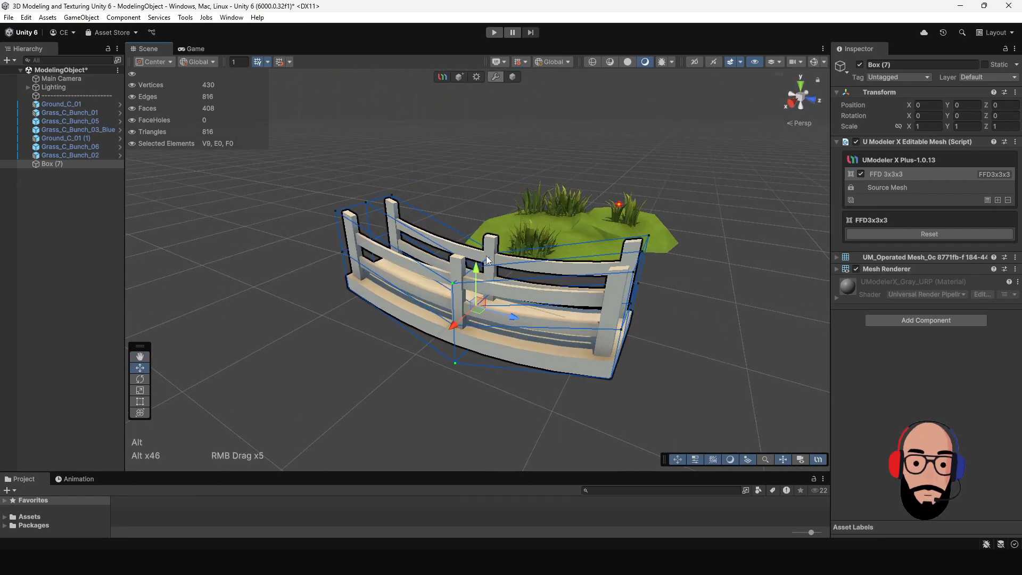
Replace the FFD 3x3x3 modifier with an FFD 4x4x4 modifier and save the scene
{"action": "left_click", "coordinate": [1008, 200]}
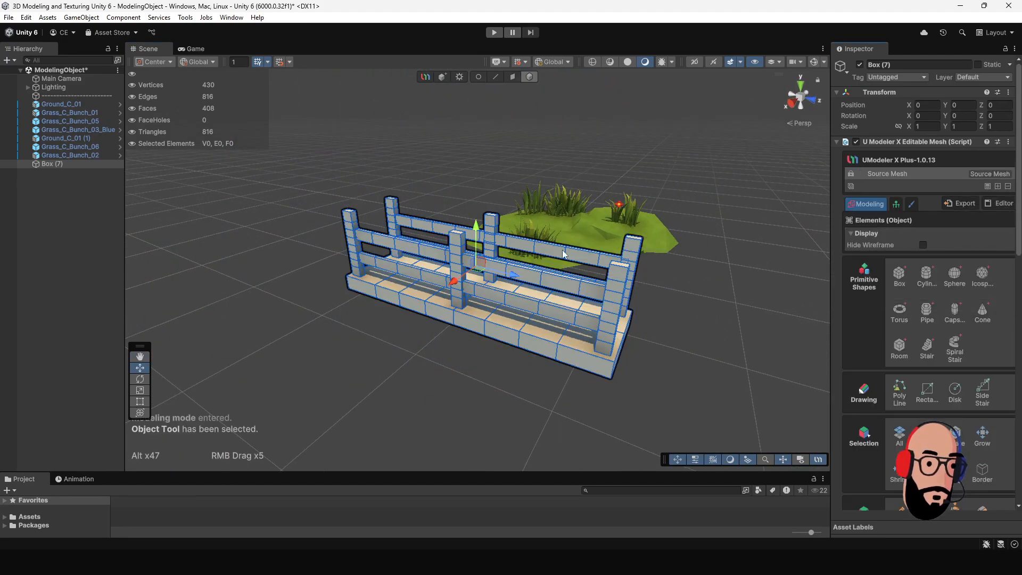
{"action": "left_click_drag", "start_coordinate": [563, 250], "coordinate": [548, 271], "text": "alt"}
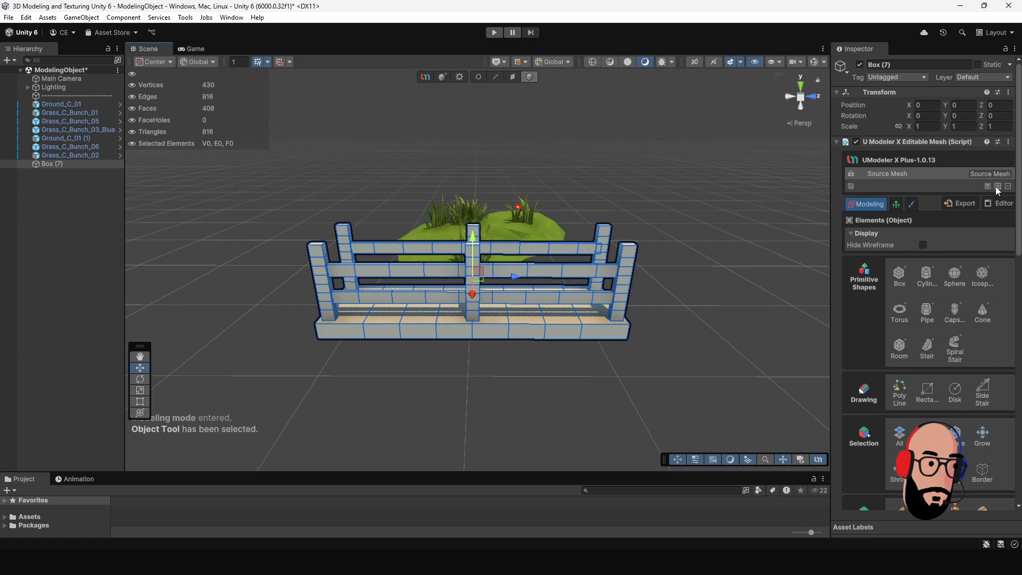
{"action": "key", "text": "ctrl+s"}
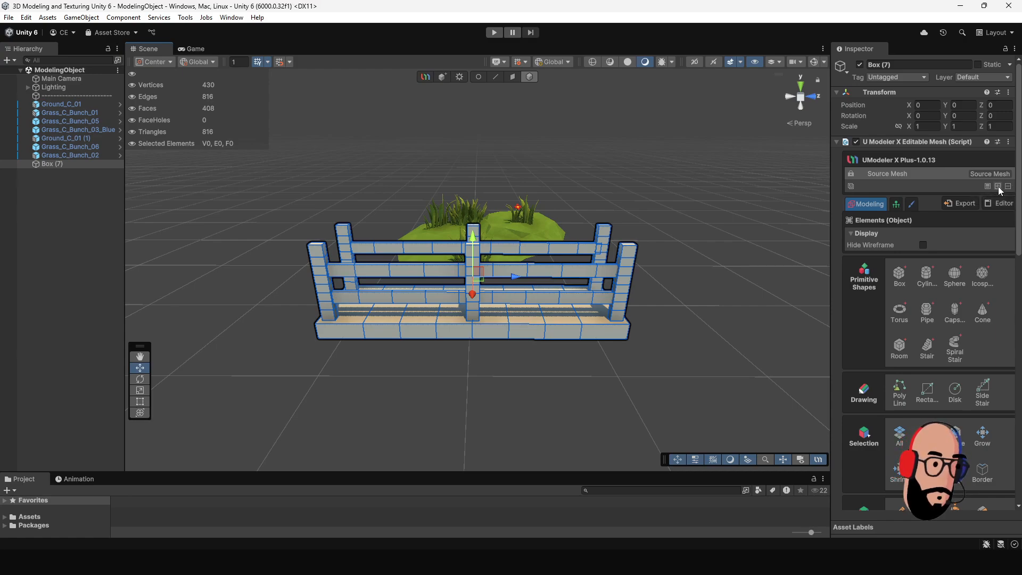
{"action": "left_click", "coordinate": [998, 187]}
{"action": "left_click", "coordinate": [955, 253]}
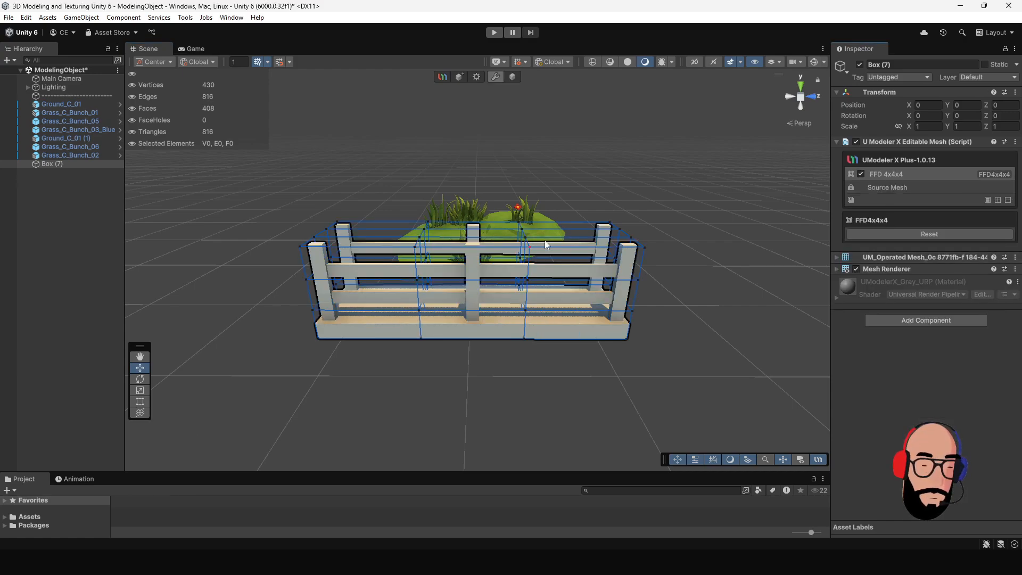
Try shifting one inner cross-section of 16 lattice points along the bridge's length and undo the move
{"action": "left_click_drag", "start_coordinate": [545, 241], "coordinate": [537, 218], "text": "alt"}
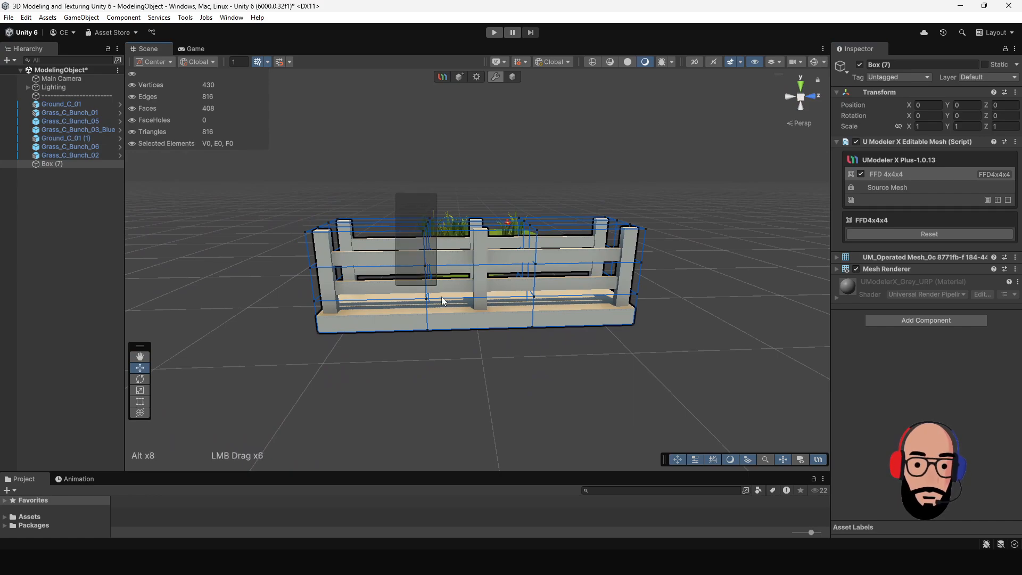
{"action": "left_click_drag", "start_coordinate": [442, 296], "coordinate": [456, 375]}
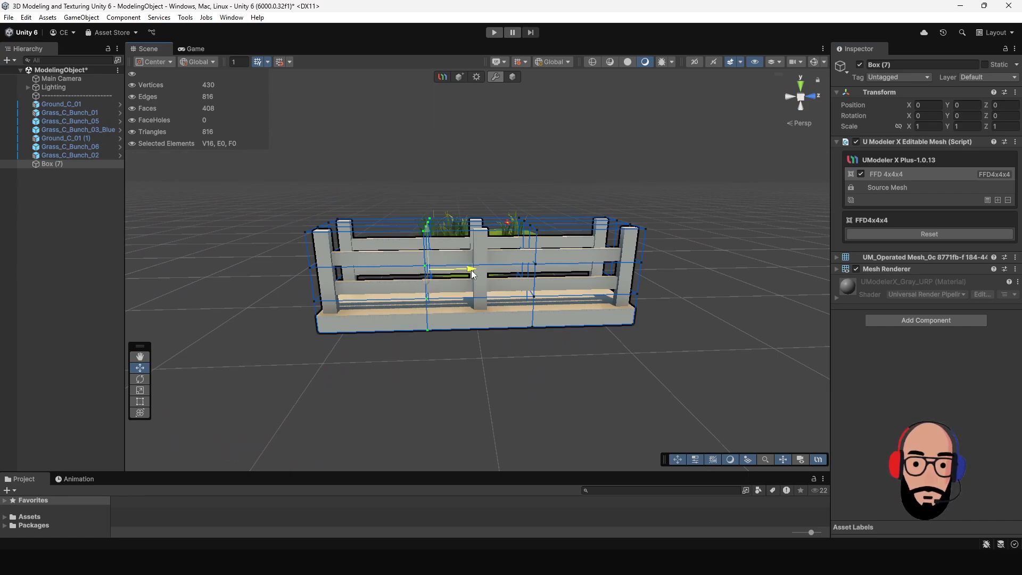
{"action": "left_click_drag", "start_coordinate": [473, 274], "coordinate": [455, 287]}
{"action": "key", "text": "ctrl+z"}
Try pushing the end cross-section of lattice points inward along the bridge's length and undo the move
{"action": "left_click_drag", "start_coordinate": [674, 355], "coordinate": [593, 200]}
{"action": "left_click_drag", "start_coordinate": [663, 275], "coordinate": [592, 252]}
{"action": "scroll", "coordinate": [592, 251], "scroll_direction": "up", "scroll_amount": 2}
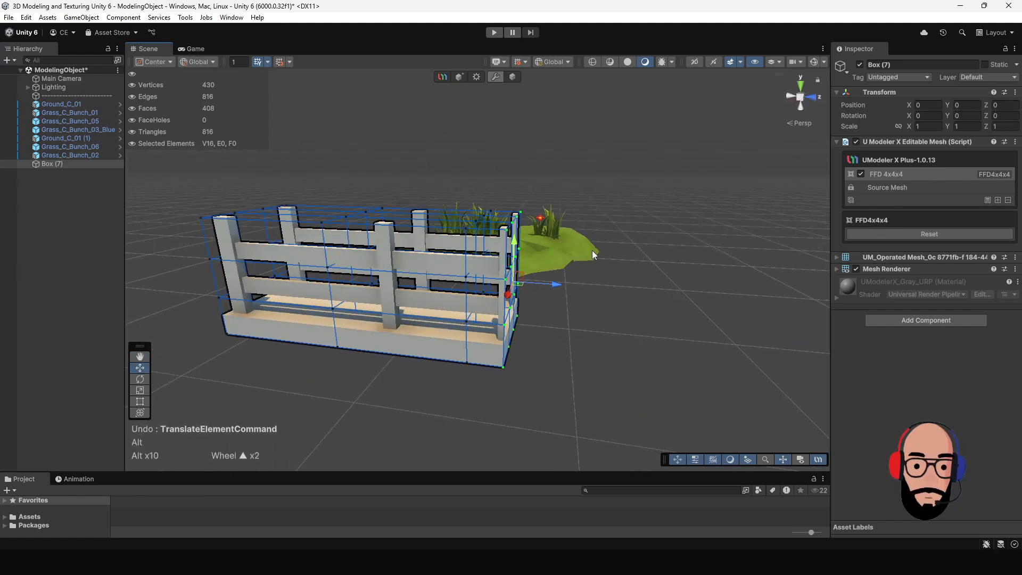
{"action": "key", "text": "ctrl+z"}
Select one inner cross-section of the FFD 4x4x4 lattice and raise it to form a hump in the bridge
{"action": "right_click_drag", "start_coordinate": [507, 333], "coordinate": [426, 276], "text": "alt"}
{"action": "left_click_drag", "start_coordinate": [389, 229], "coordinate": [421, 230], "text": "alt"}
{"action": "middle_click_drag", "start_coordinate": [381, 221], "coordinate": [403, 205], "text": "alt"}
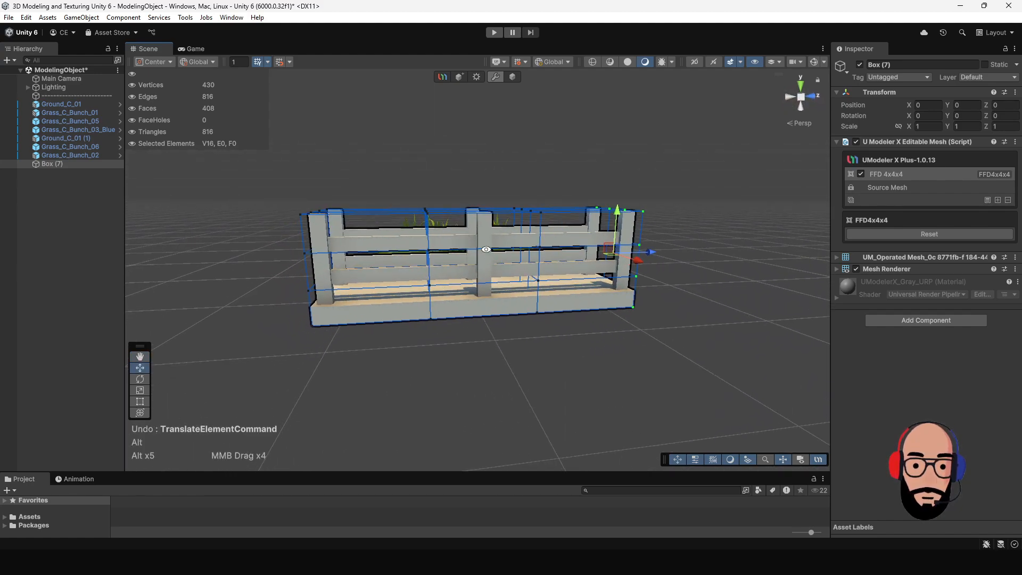
{"action": "left_click_drag", "start_coordinate": [397, 205], "coordinate": [403, 229], "text": "alt"}
{"action": "left_click_drag", "start_coordinate": [385, 279], "coordinate": [460, 384], "text": "alt"}
{"action": "left_click_drag", "start_coordinate": [416, 225], "coordinate": [405, 171]}
{"action": "left_click_drag", "start_coordinate": [503, 289], "coordinate": [492, 248], "text": "alt"}
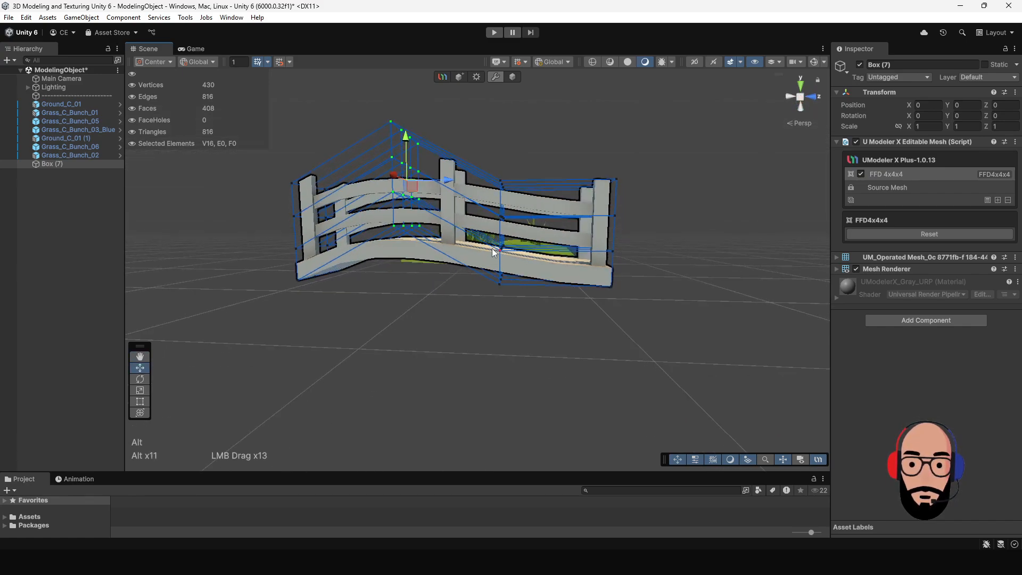
{"action": "middle_click_drag", "start_coordinate": [492, 248], "coordinate": [501, 277], "text": "alt"}
{"action": "left_click_drag", "start_coordinate": [501, 277], "coordinate": [316, 312], "text": "alt"}
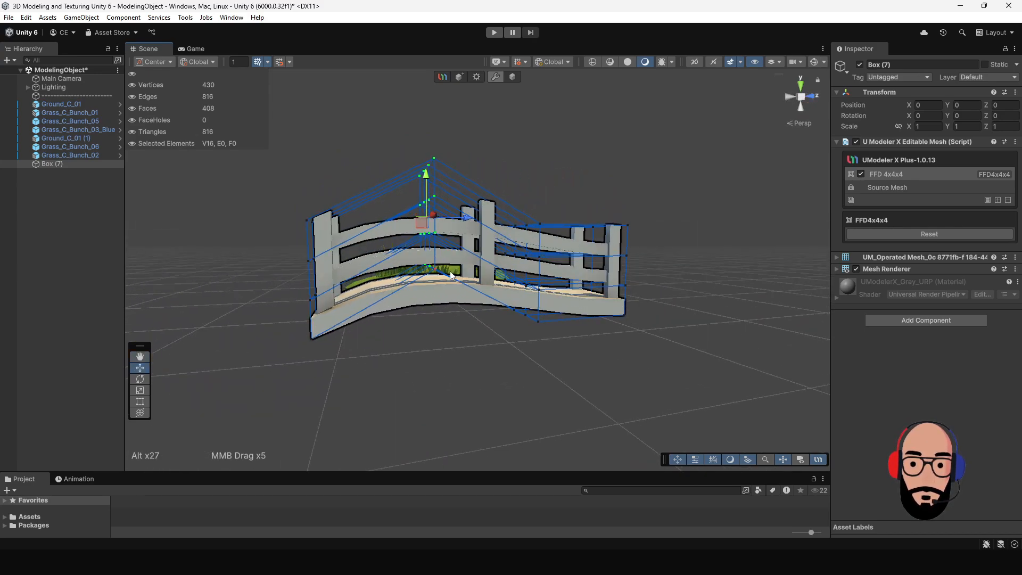
Try moving the end cross-section beyond the unraised inner section inward and upward, undoing both moves
{"action": "left_click_drag", "start_coordinate": [598, 297], "coordinate": [582, 236], "text": "alt"}
{"action": "left_click_drag", "start_coordinate": [646, 277], "coordinate": [563, 297]}
{"action": "key", "text": "ctrl+z"}
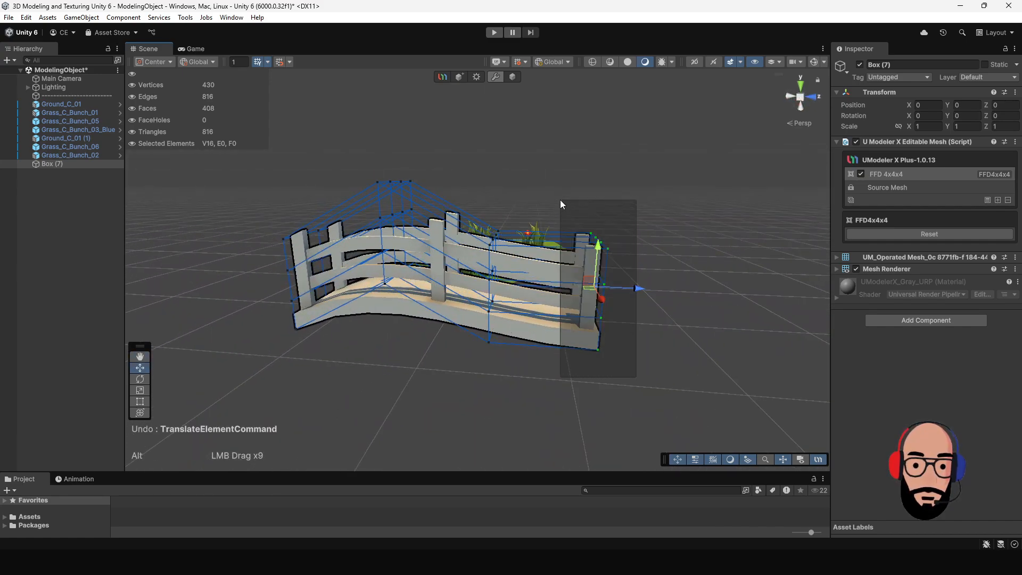
{"action": "left_click_drag", "start_coordinate": [598, 248], "coordinate": [589, 213]}
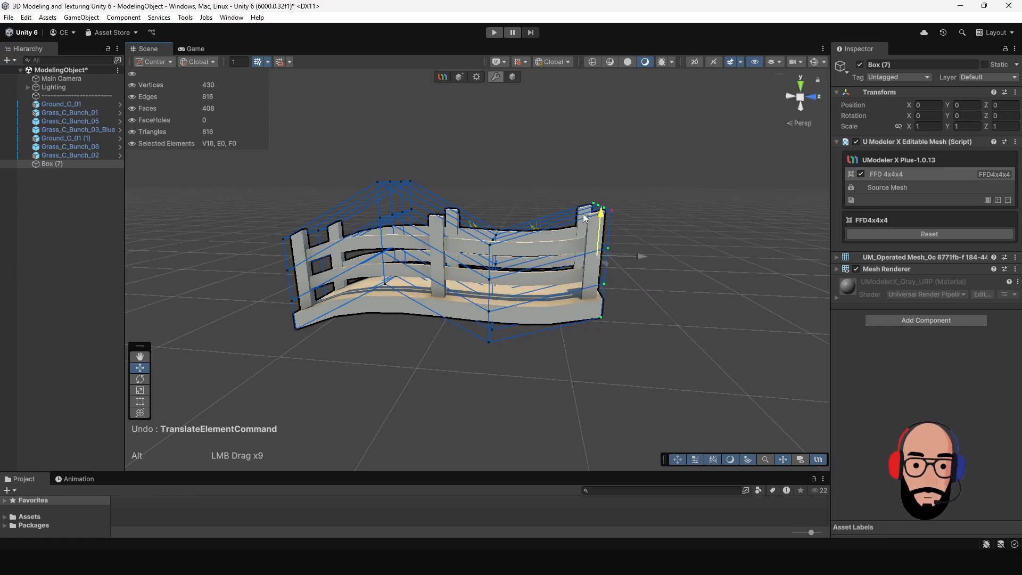
{"action": "key", "text": "ctrl+z"}
Select the other inner cross-section of lattice points and lower it to give the bridge an S-shaped curve
{"action": "left_click_drag", "start_coordinate": [534, 375], "coordinate": [479, 204]}
{"action": "left_click_drag", "start_coordinate": [505, 240], "coordinate": [612, 255]}
{"action": "left_click_drag", "start_coordinate": [473, 318], "coordinate": [473, 287], "text": "alt"}
{"action": "left_click_drag", "start_coordinate": [599, 288], "coordinate": [539, 304], "text": "alt"}
{"action": "middle_click_drag", "start_coordinate": [413, 317], "coordinate": [506, 297], "text": "alt"}
Move the four uppermost lattice points at each end outward along the bridge's length to flare the end posts
{"action": "left_click_drag", "start_coordinate": [398, 274], "coordinate": [384, 244], "text": "alt"}
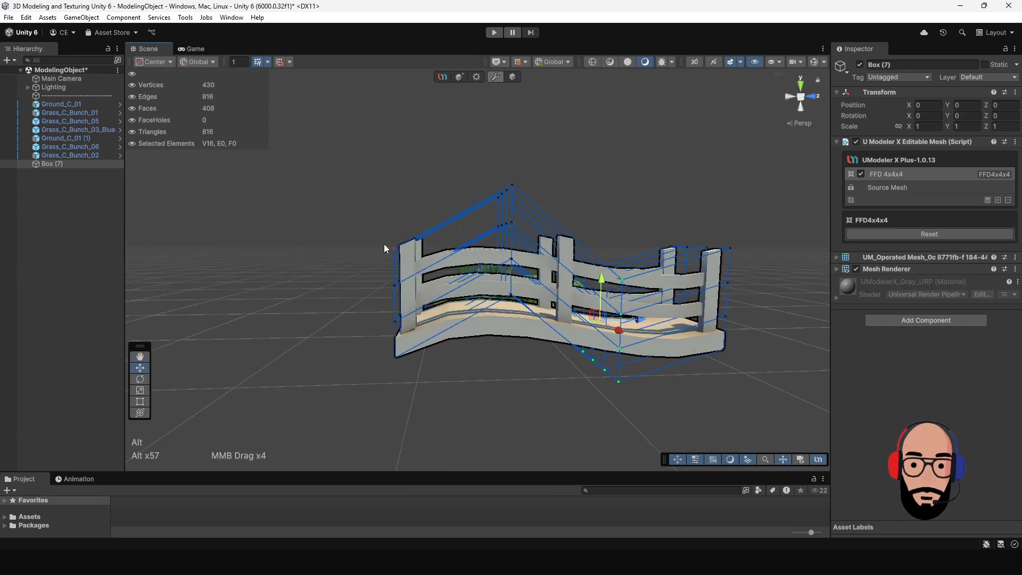
{"action": "mouse_move", "coordinate": [440, 263]}
{"action": "left_mouse_down"}
{"action": "mouse_move", "coordinate": [418, 249]}
{"action": "mouse_move", "coordinate": [428, 248]}
{"action": "left_mouse_up"}
{"action": "middle_click_drag", "start_coordinate": [577, 289], "coordinate": [509, 306], "text": "alt"}
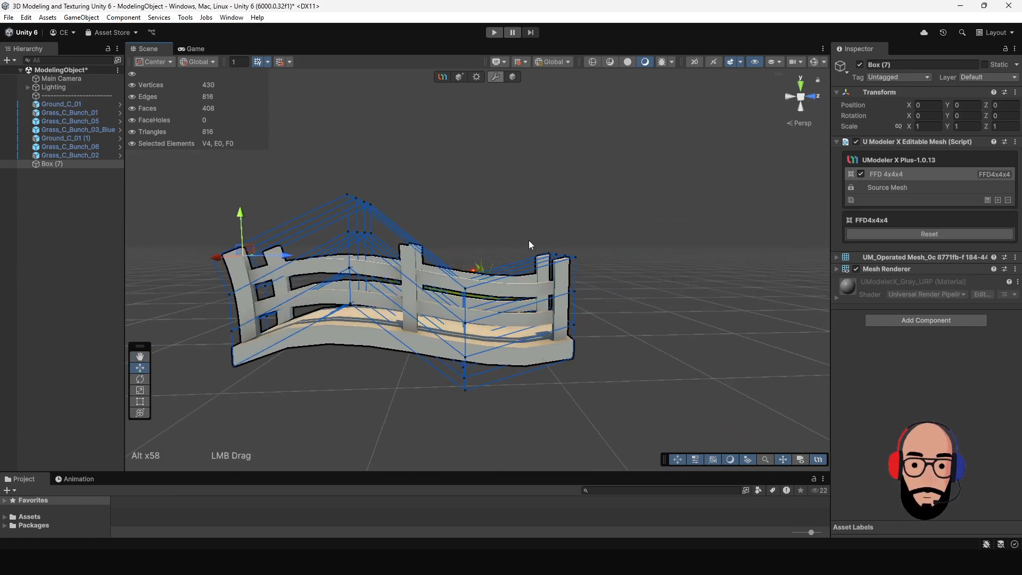
{"action": "left_click_drag", "start_coordinate": [529, 241], "coordinate": [617, 255]}
{"action": "left_click_drag", "start_coordinate": [583, 338], "coordinate": [324, 316], "text": "alt"}
Select the uppermost end lattice points and scale them wider across the bridge to splay the end posts sideways
{"action": "left_click_drag", "start_coordinate": [198, 219], "coordinate": [280, 257]}
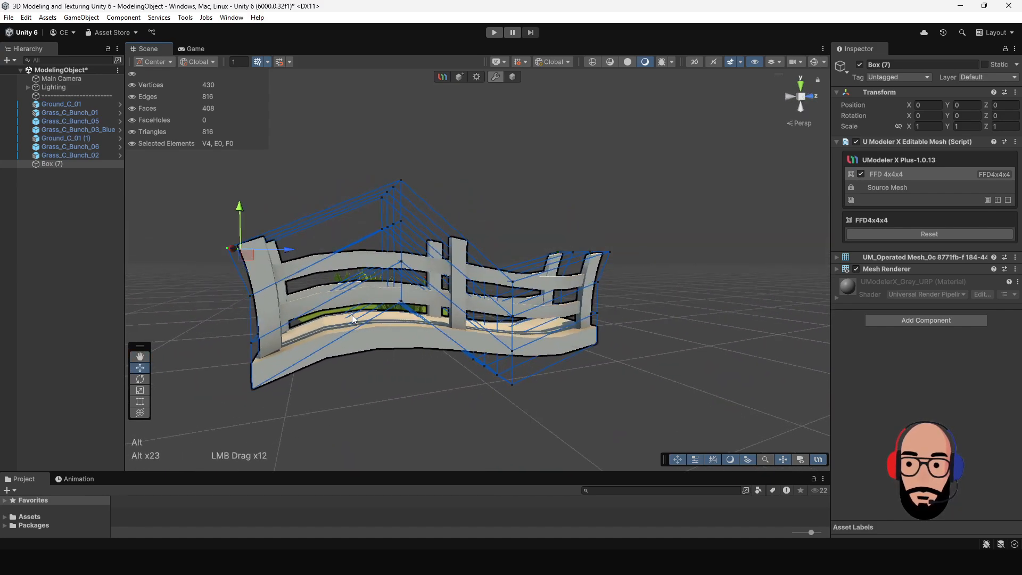
{"action": "left_click_drag", "start_coordinate": [353, 319], "coordinate": [527, 255], "text": "alt"}
{"action": "key", "text": "r"}
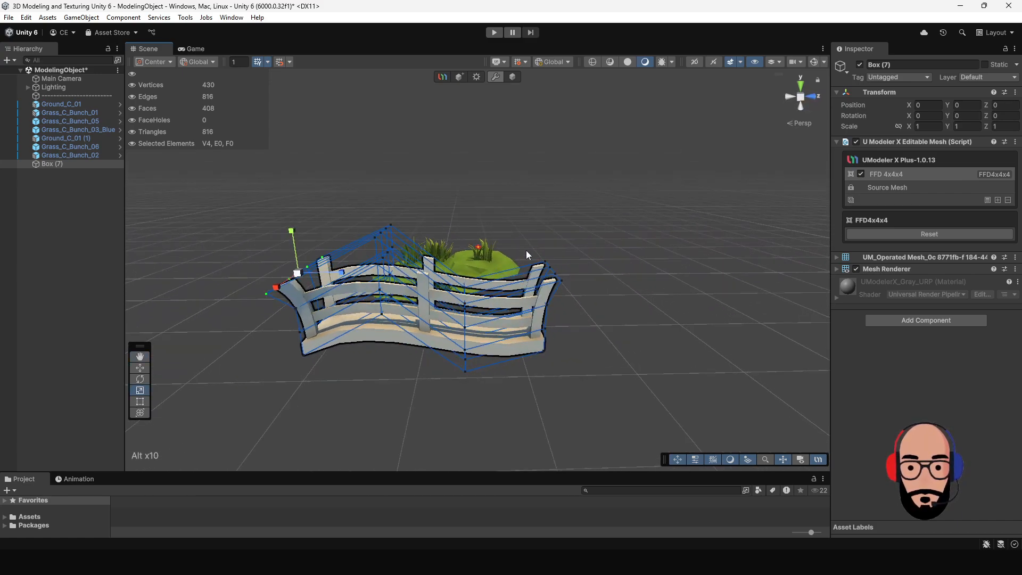
{"action": "left_click_drag", "start_coordinate": [583, 292], "coordinate": [584, 291]}
Select the uppermost points of both inner lattice sections and scale them wider so the middle posts lean outward
{"action": "left_click_drag", "start_coordinate": [584, 292], "coordinate": [493, 301], "text": "alt"}
{"action": "left_click_drag", "start_coordinate": [454, 310], "coordinate": [384, 226]}
{"action": "left_click", "coordinate": [392, 246]}
{"action": "left_click_drag", "start_coordinate": [445, 258], "coordinate": [470, 307], "text": "shift"}
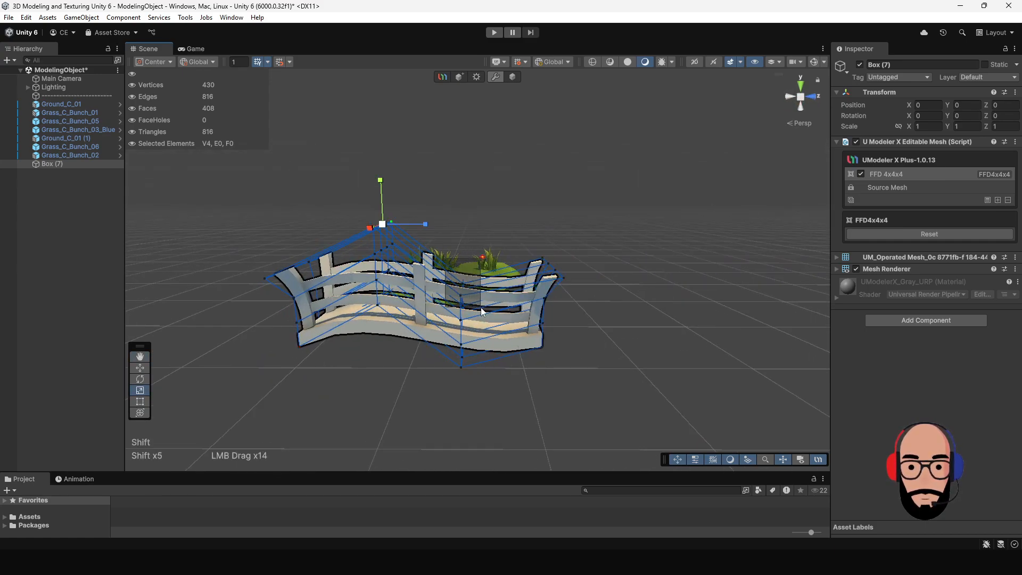
{"action": "left_click_drag", "start_coordinate": [383, 216], "coordinate": [480, 279], "text": "shift"}
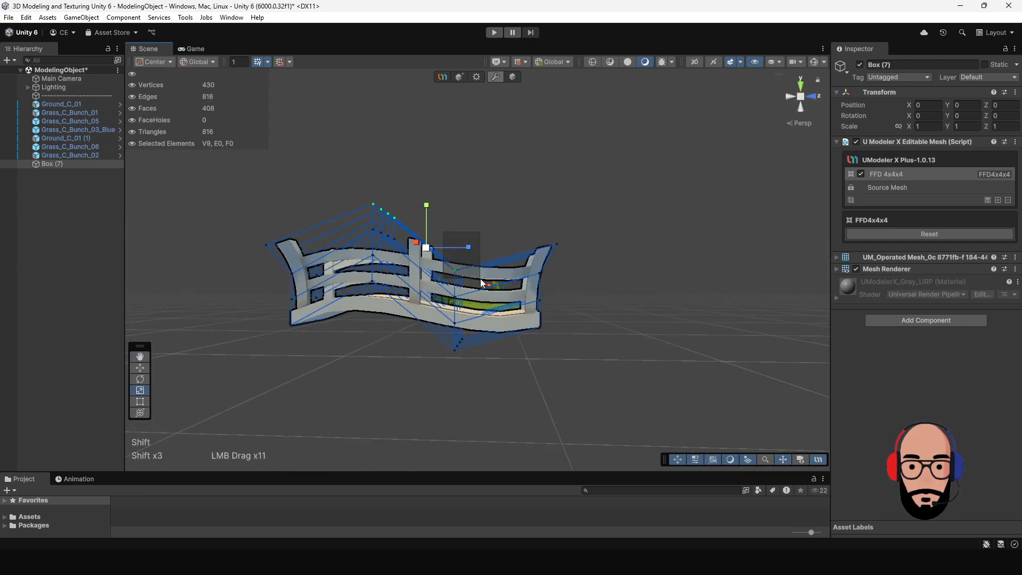
{"action": "left_click_drag", "start_coordinate": [468, 236], "coordinate": [330, 218], "text": "alt"}
{"action": "scroll", "coordinate": [496, 287], "scroll_direction": "up", "scroll_amount": 2}
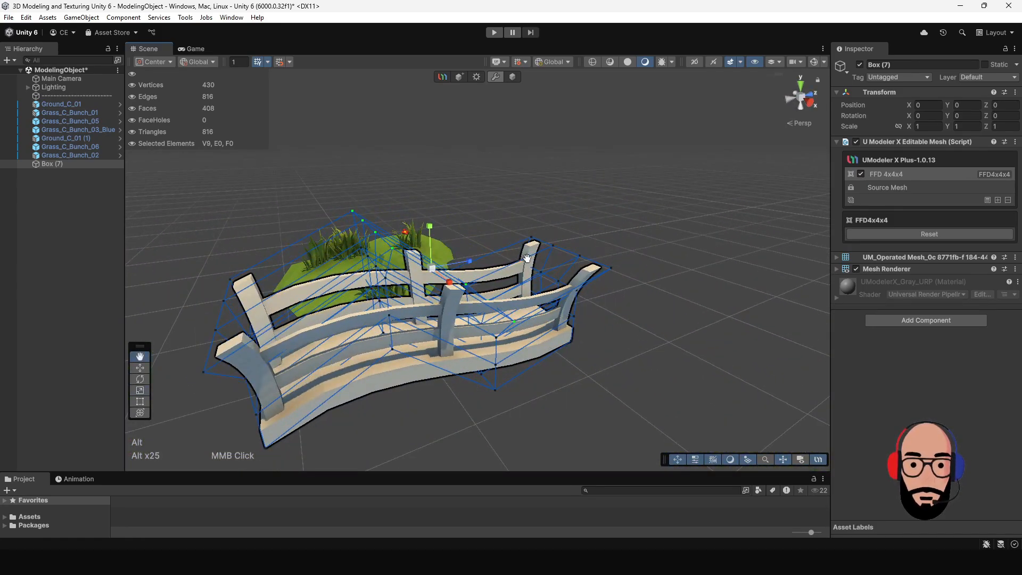
Inspect the deformed bridge and its splayed fence posts from several angles and up close
{"action": "middle_click_drag", "start_coordinate": [527, 259], "coordinate": [586, 250]}
{"action": "left_click_drag", "start_coordinate": [585, 250], "coordinate": [544, 290], "text": "alt"}
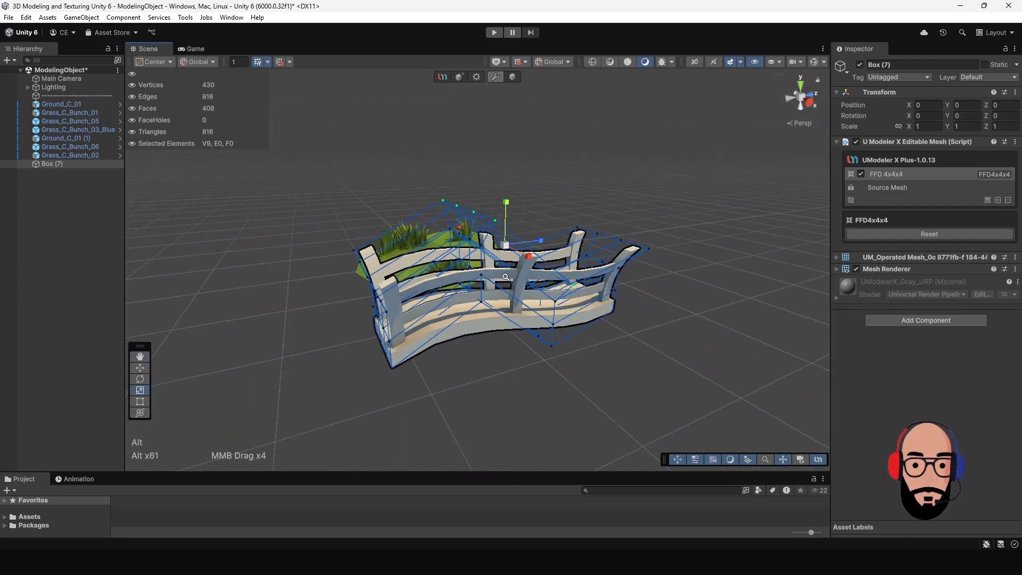
{"action": "right_click_drag", "start_coordinate": [544, 291], "coordinate": [571, 312], "text": "alt"}
{"action": "left_click_drag", "start_coordinate": [571, 312], "coordinate": [481, 318], "text": "alt"}
{"action": "middle_click_drag", "start_coordinate": [481, 319], "coordinate": [504, 286], "text": "alt"}
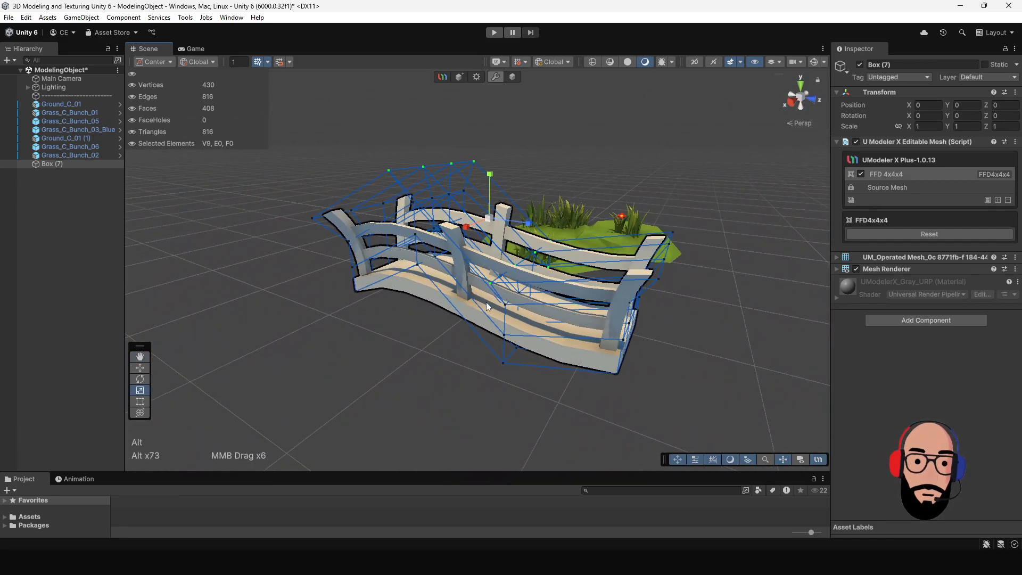
{"action": "right_click_drag", "start_coordinate": [504, 286], "coordinate": [551, 353], "text": "alt"}
{"action": "left_click_drag", "start_coordinate": [551, 353], "coordinate": [528, 346], "text": "alt"}
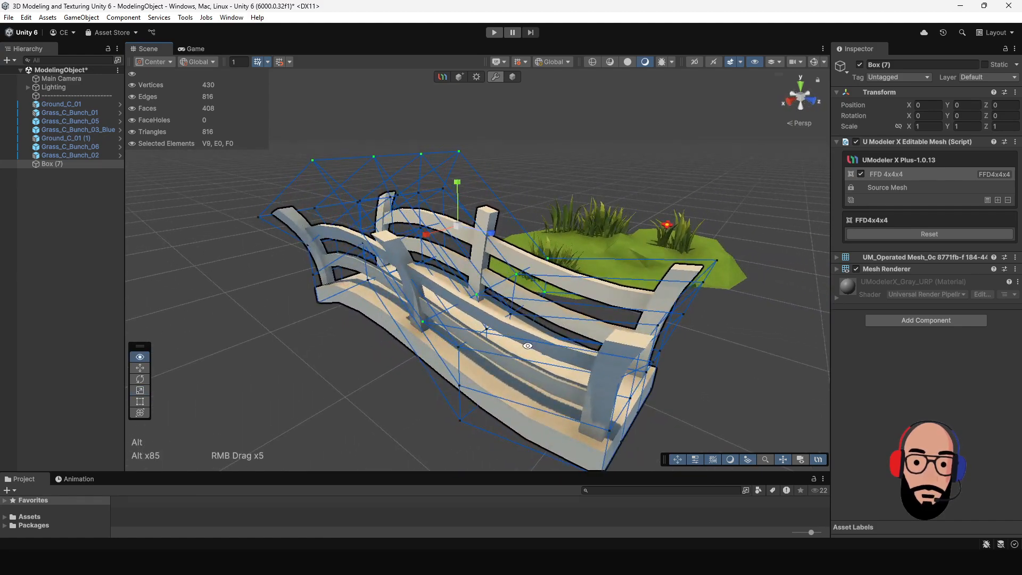